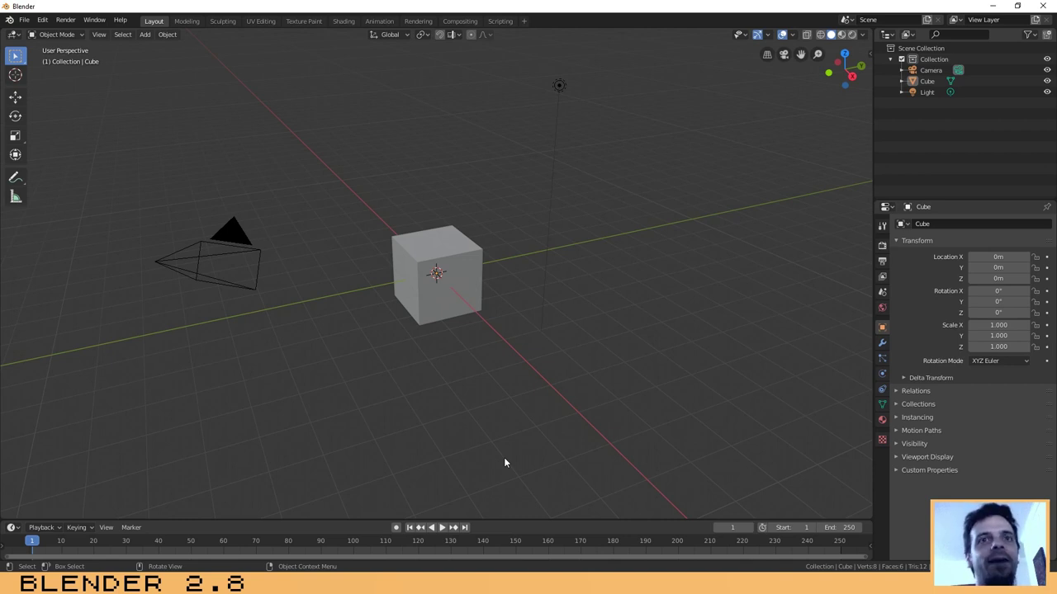
{"action": "left_click", "coordinate": [441, 246]}
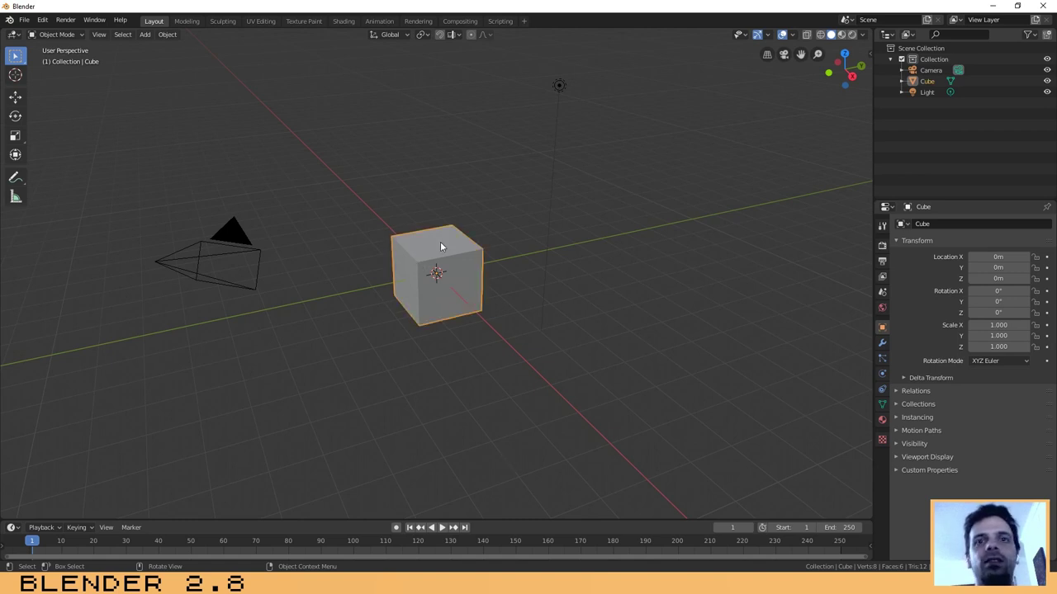
{"action": "left_click", "coordinate": [559, 86]}
{"action": "left_click", "coordinate": [453, 252]}
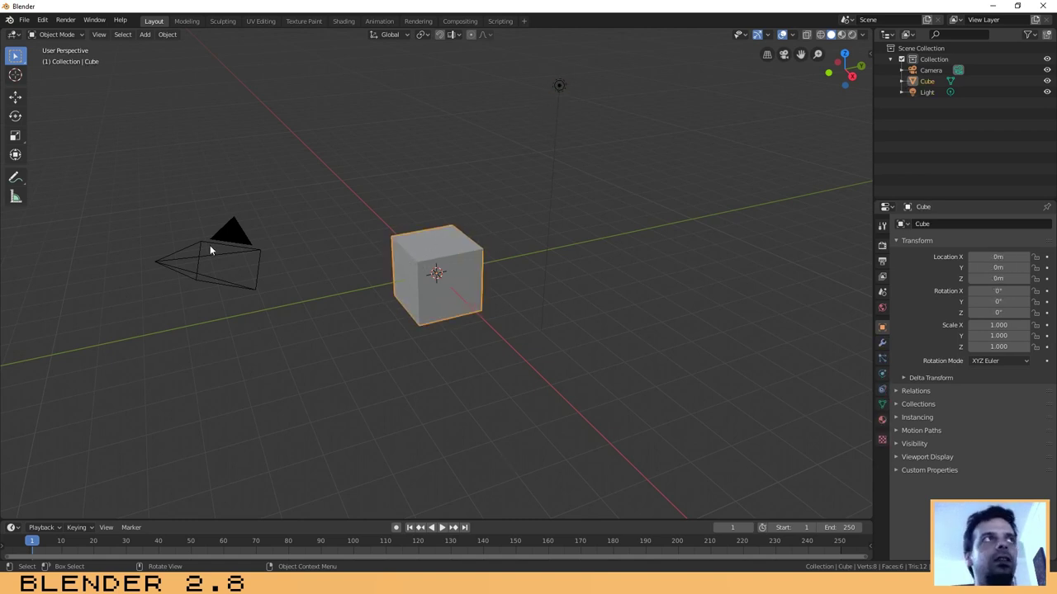
{"action": "left_click", "coordinate": [211, 248]}
{"action": "left_click", "coordinate": [506, 289]}
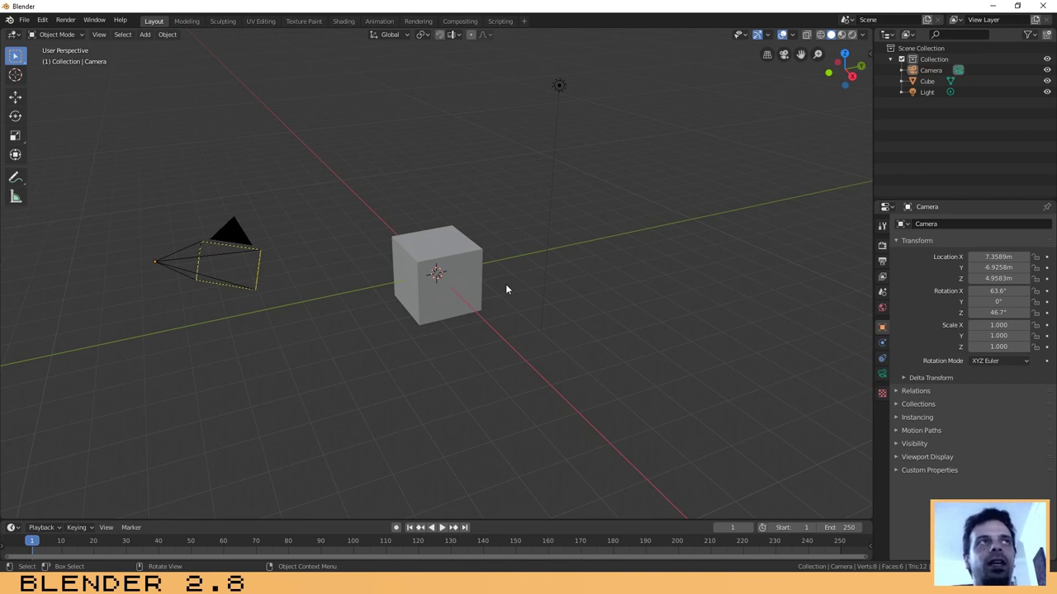
{"action": "left_click", "coordinate": [461, 255]}
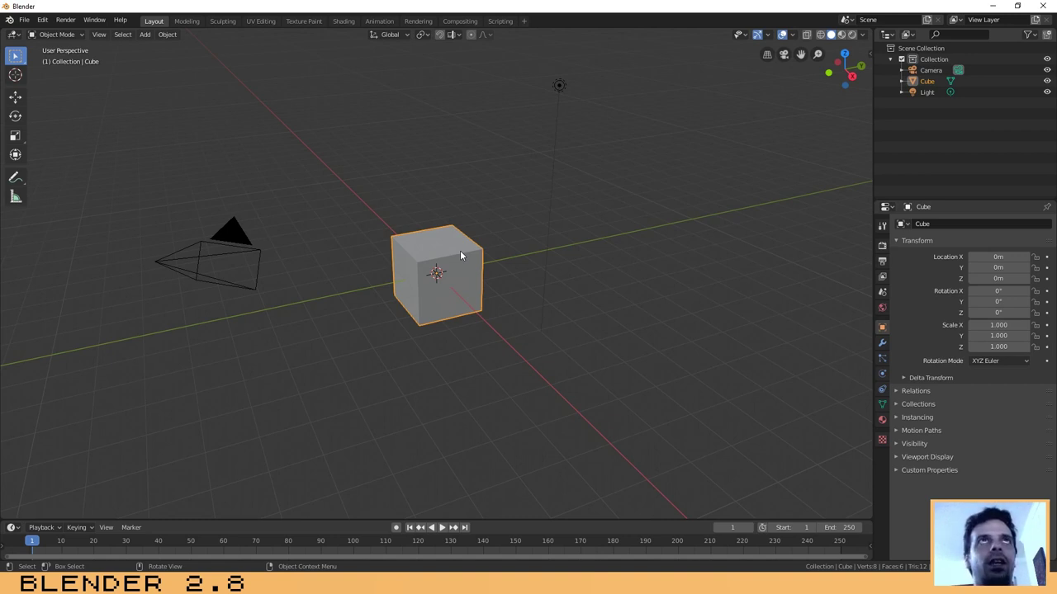
{"action": "left_click", "coordinate": [559, 86]}
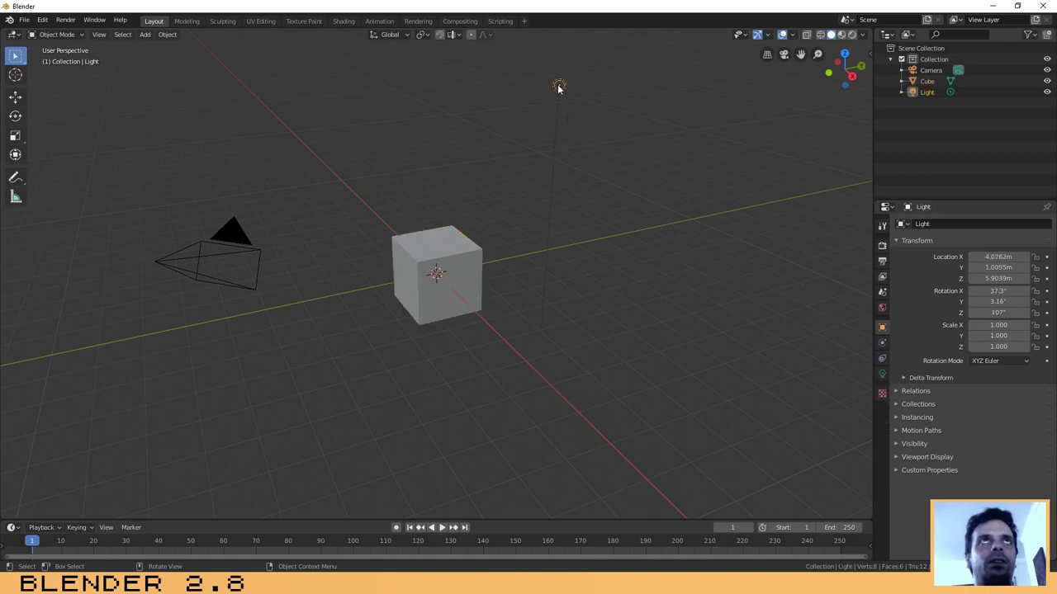
{"action": "left_click", "coordinate": [459, 253]}
{"action": "left_click", "coordinate": [701, 196]}
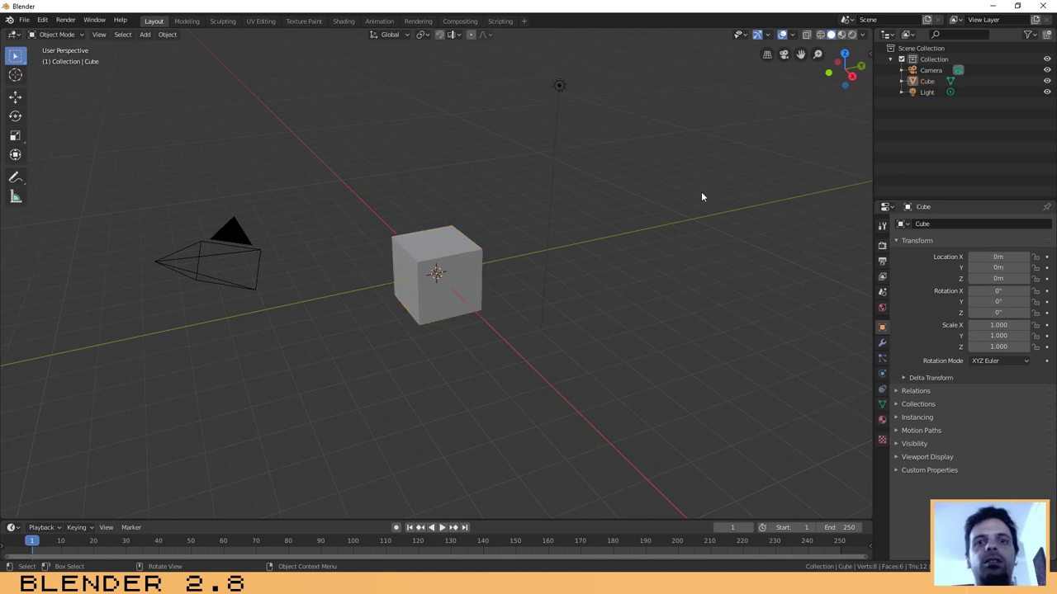
Start the Shortcut VUr input display in the viewport and hide the sidebar again.
{"action": "key", "text": "n"}
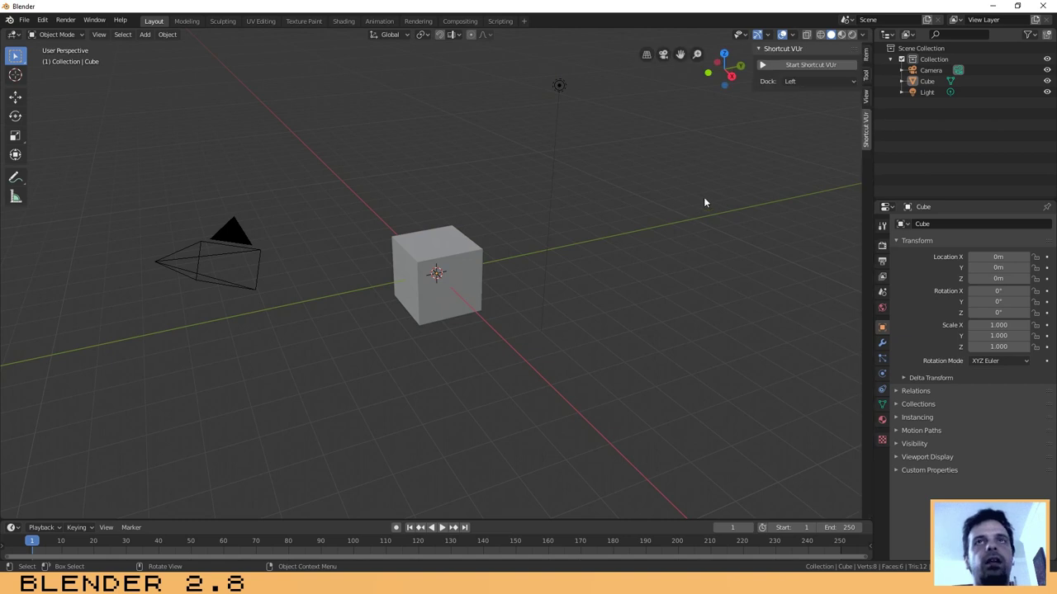
{"action": "left_click", "coordinate": [777, 66]}
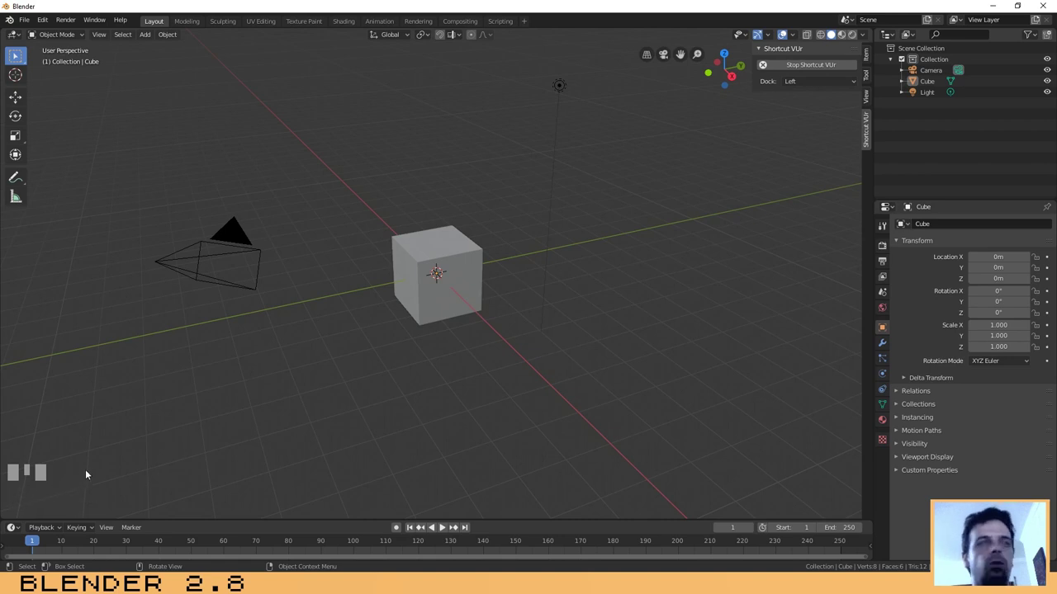
{"action": "key", "text": "n"}
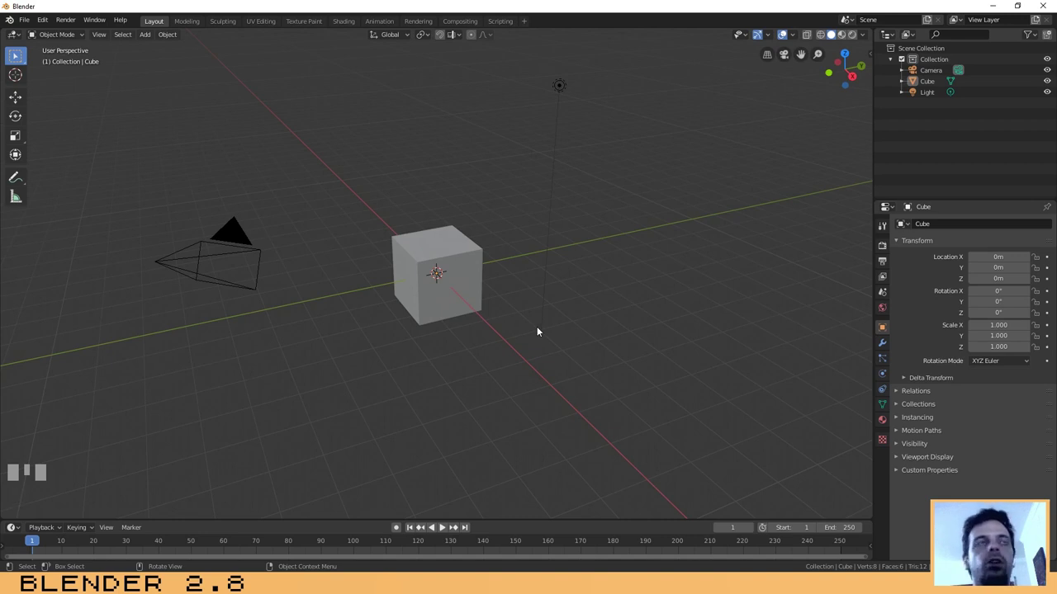
Apply the Quick Smoke effect to the default cube.
{"action": "left_click", "coordinate": [472, 255]}
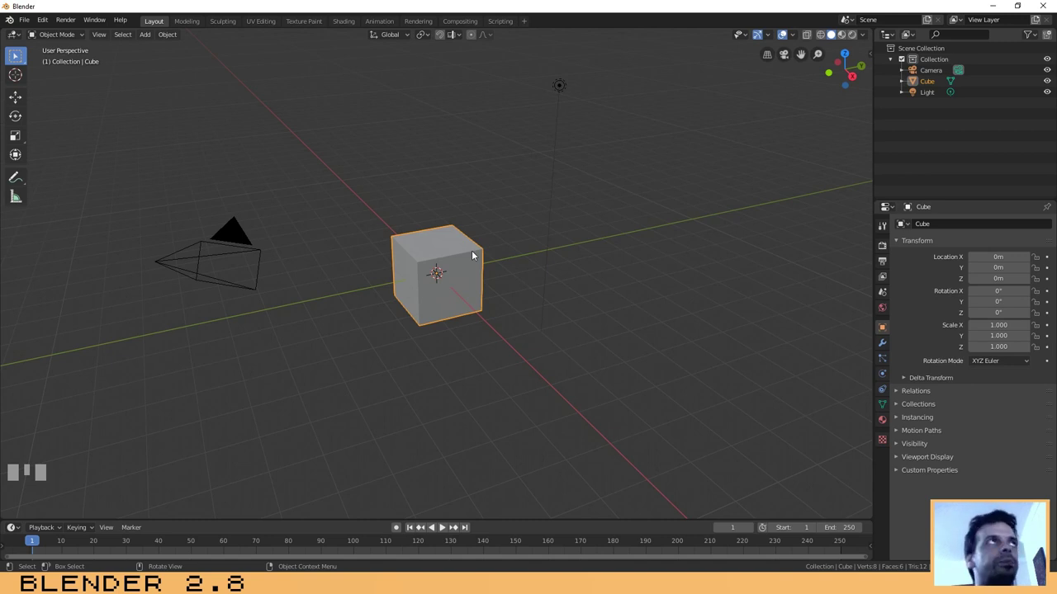
{"action": "left_click", "coordinate": [428, 260]}
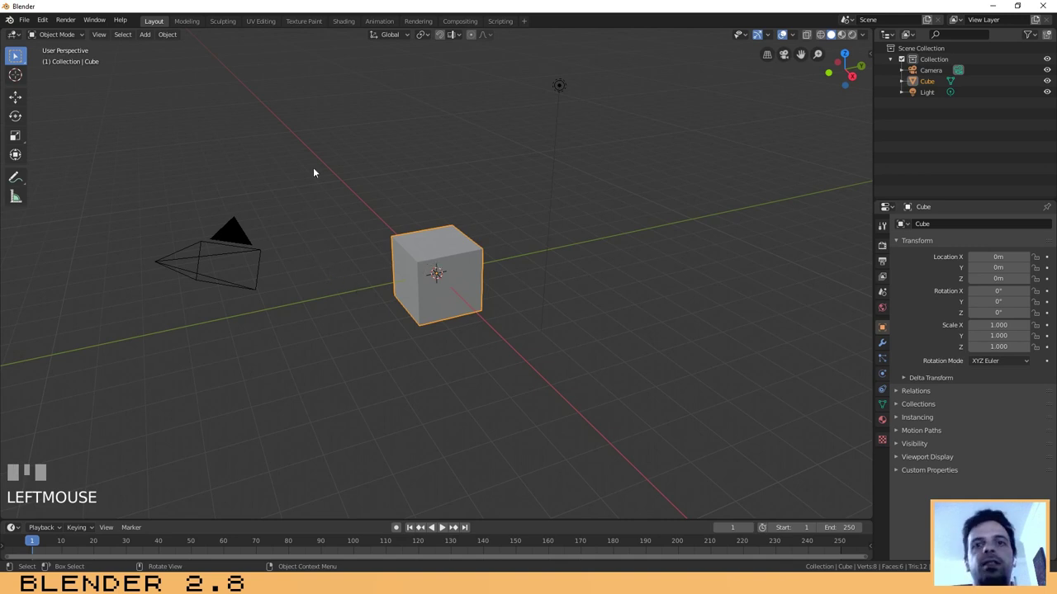
{"action": "left_click", "coordinate": [167, 35]}
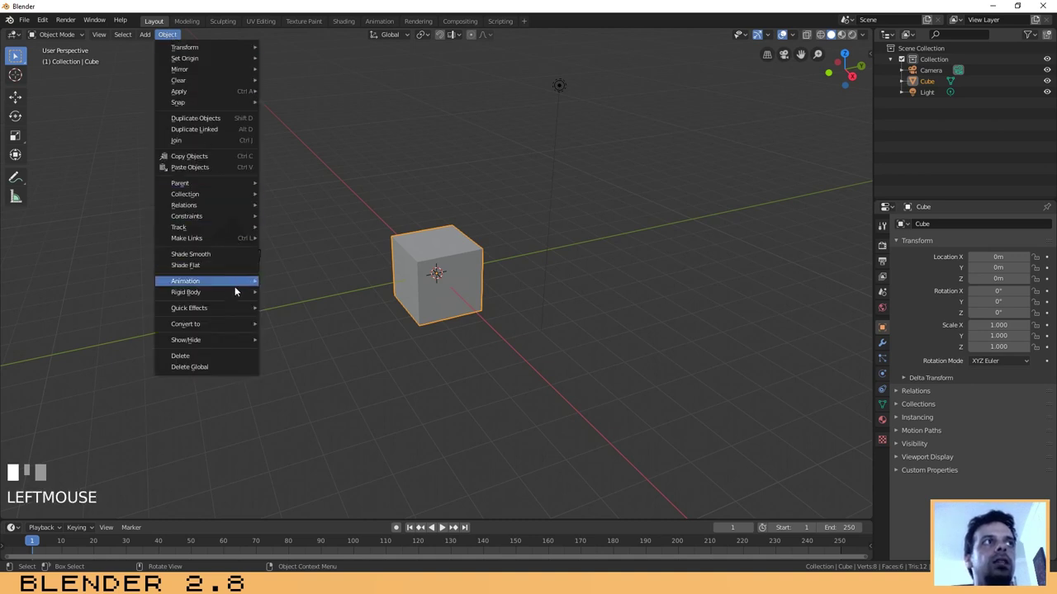
{"action": "mouse_move", "coordinate": [237, 310]}
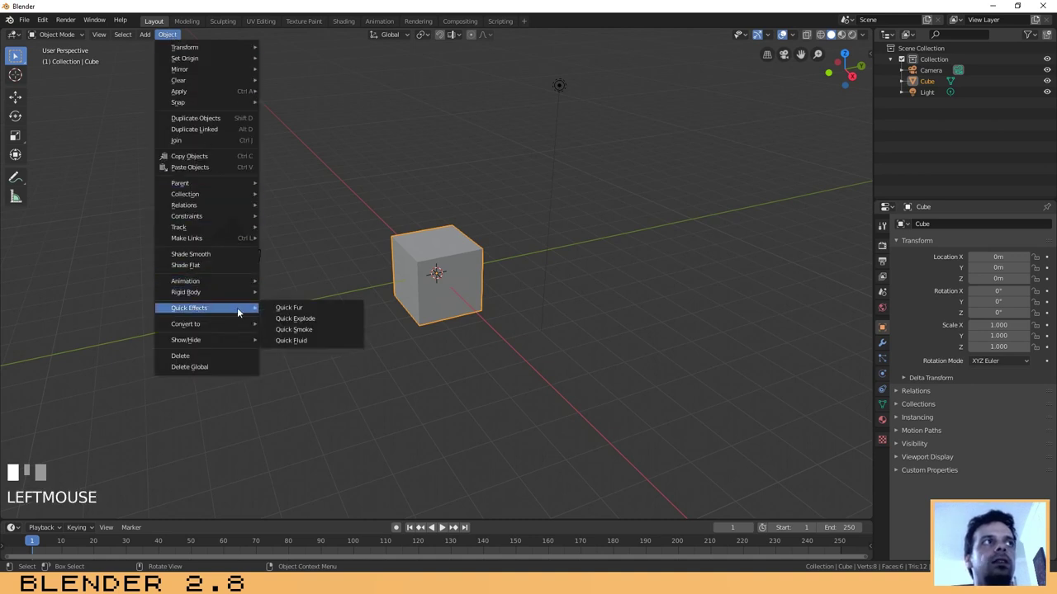
{"action": "left_click", "coordinate": [308, 330]}
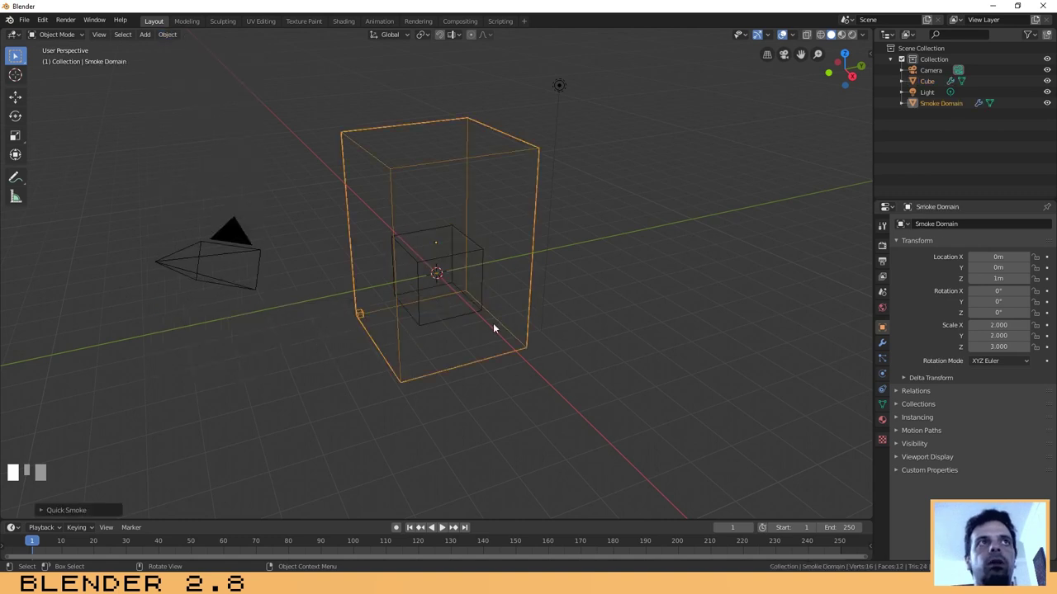
{"action": "middle_click_drag", "start_coordinate": [596, 260], "coordinate": [578, 262]}
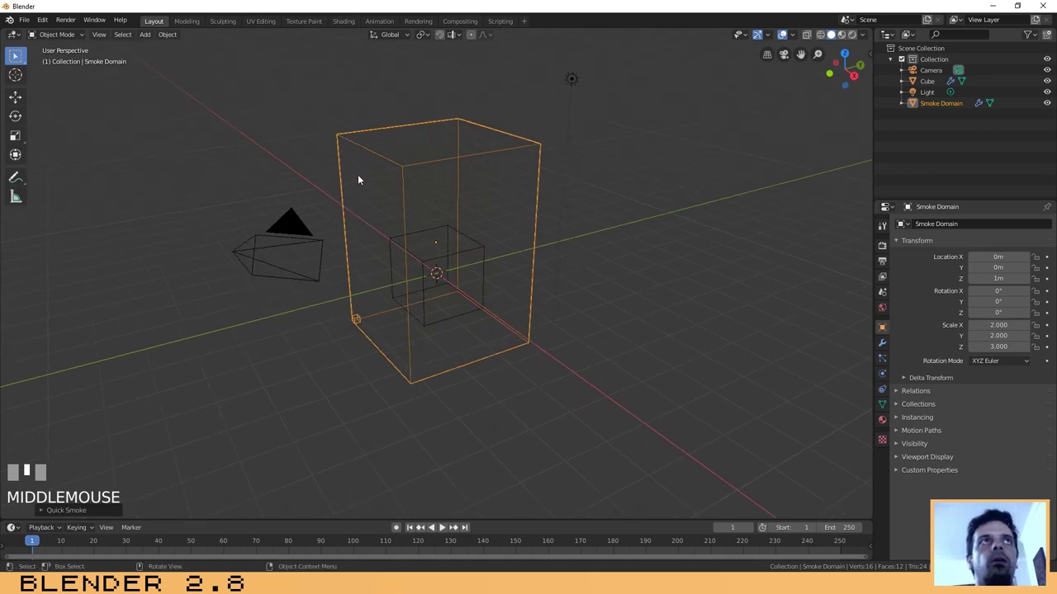
{"action": "left_click", "coordinate": [459, 258]}
{"action": "left_click", "coordinate": [513, 152]}
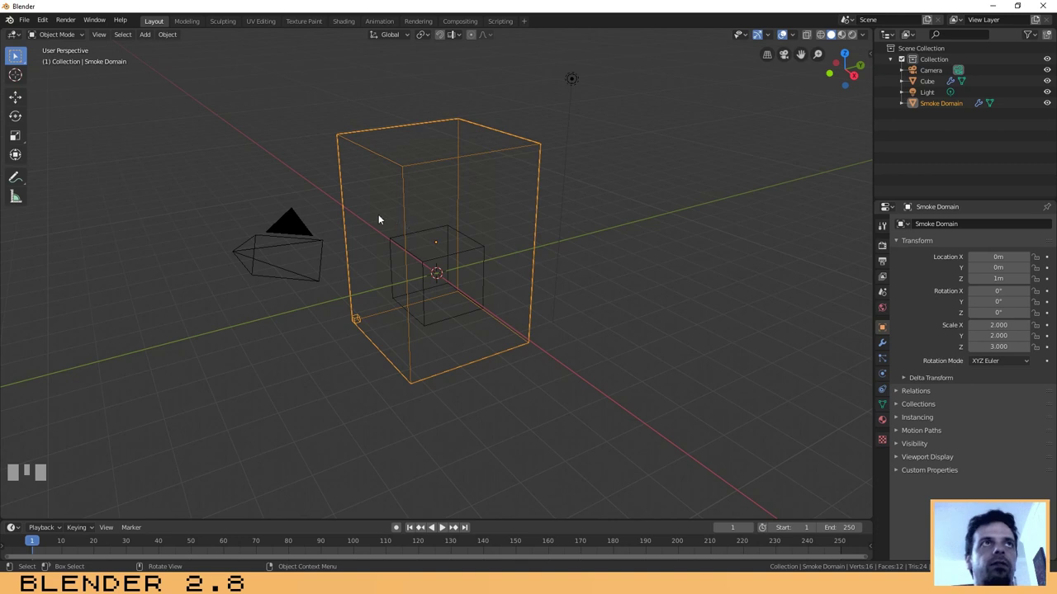
{"action": "middle_click_drag", "start_coordinate": [575, 264], "coordinate": [500, 258]}
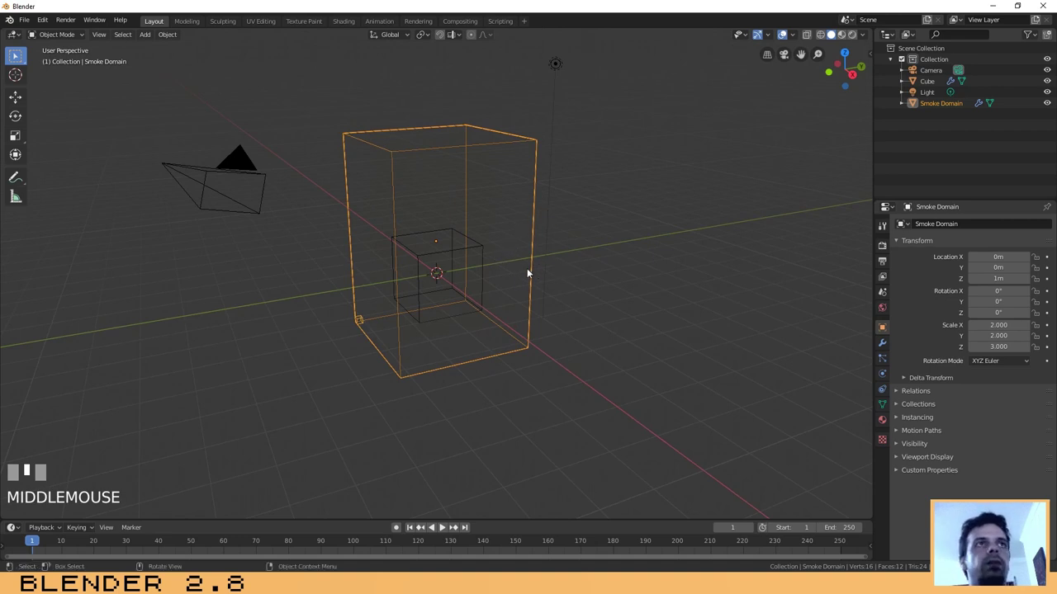
{"action": "key", "text": "s"}
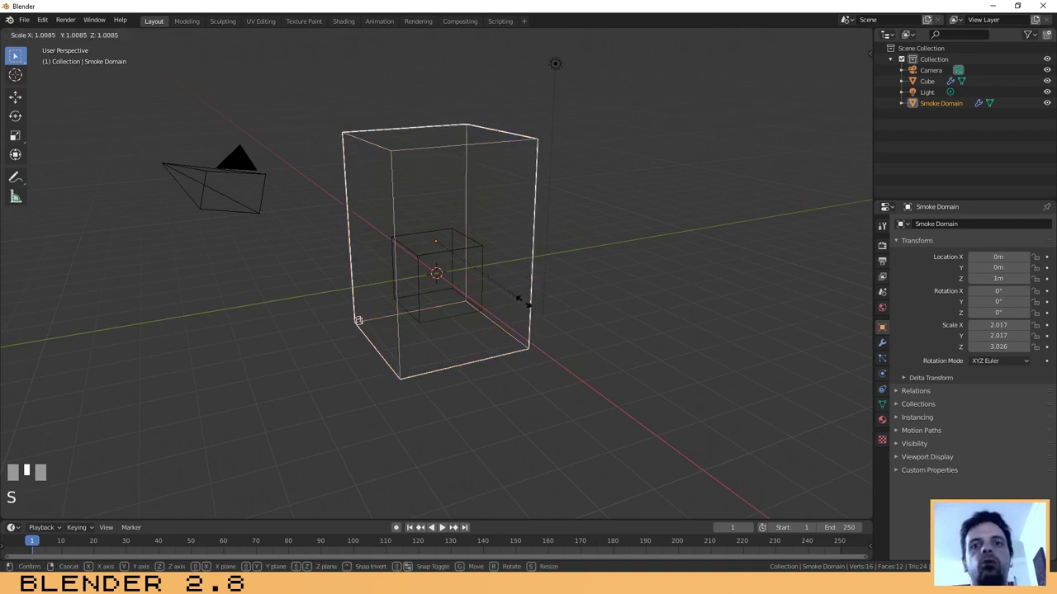
{"action": "key", "text": "Escape"}
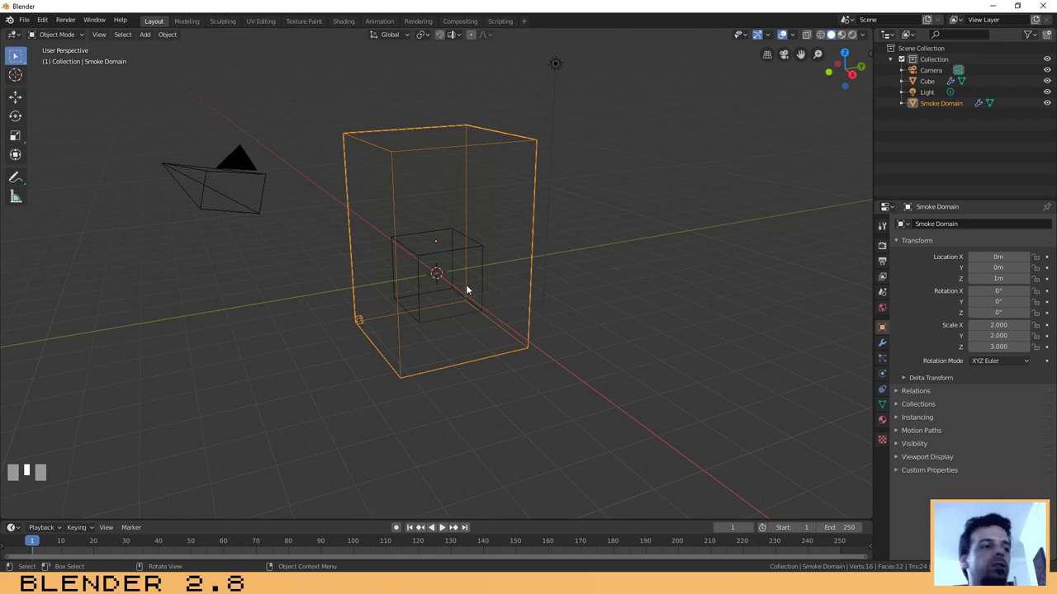
Scale the smoke domain up uniformly to about 5.275 in X and Y and 7.912 in Z.
{"action": "key", "text": "s"}
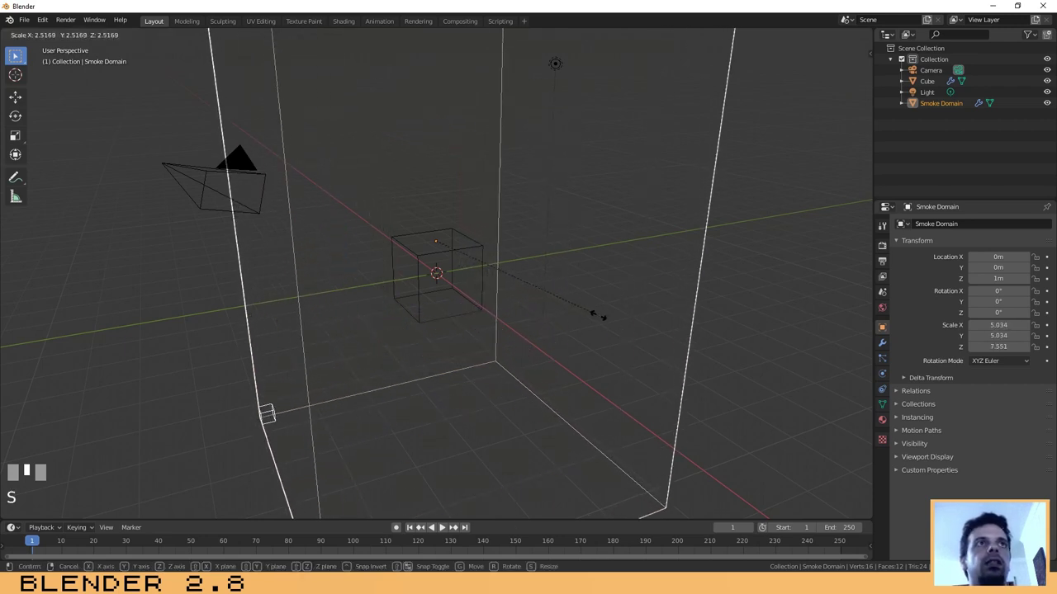
{"action": "left_click", "coordinate": [518, 256]}
{"action": "scroll", "coordinate": [468, 252], "scroll_direction": "down", "scroll_amount": 4}
{"action": "scroll", "coordinate": [468, 252], "scroll_direction": "up", "scroll_amount": 2}
{"action": "scroll", "coordinate": [467, 258], "scroll_direction": "up", "scroll_amount": 2}
{"action": "scroll", "coordinate": [467, 258], "scroll_direction": "down", "scroll_amount": 2}
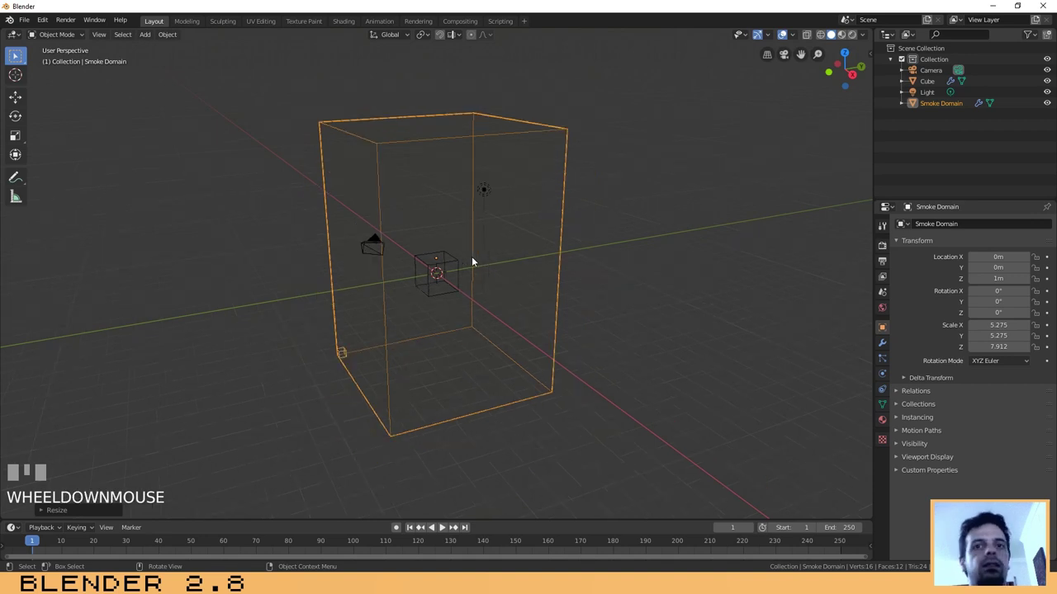
Stretch the smoke domain along the Z axis to a Z scale of about 9.639.
{"action": "key", "text": "s"}
{"action": "key", "text": "z"}
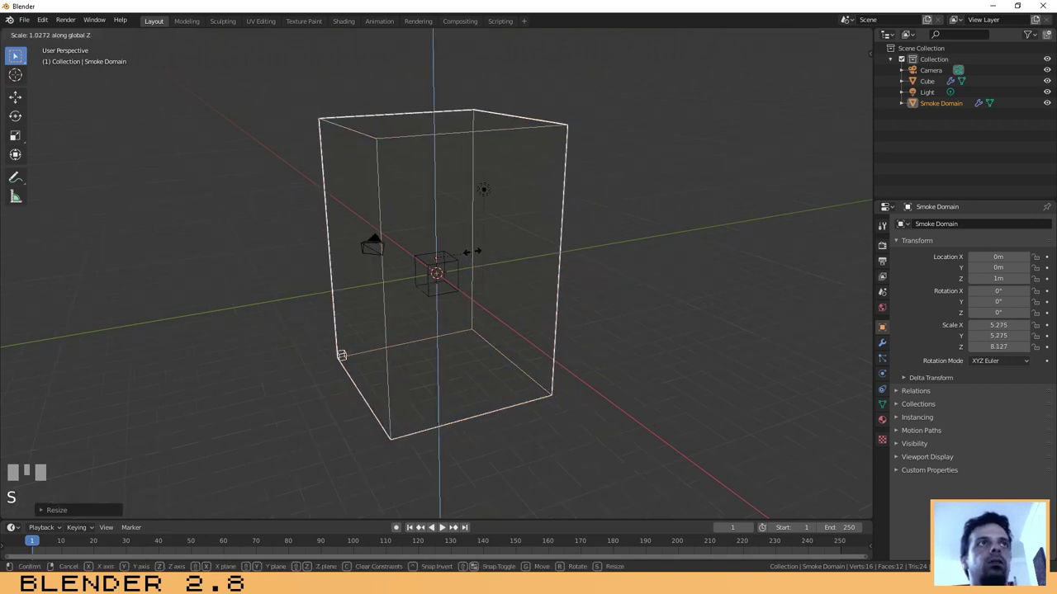
{"action": "left_click", "coordinate": [526, 312]}
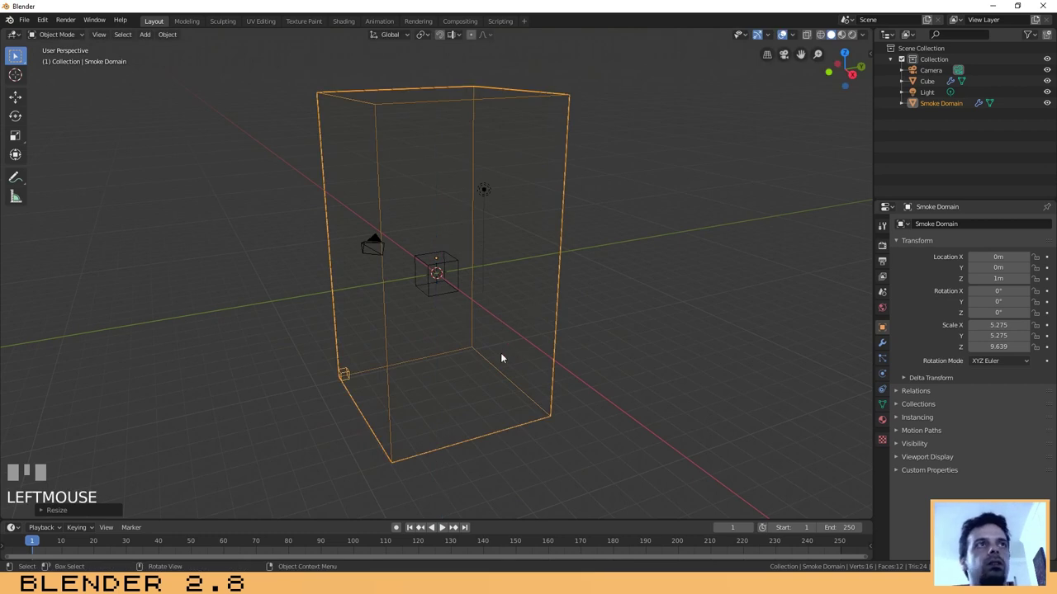
Move the smoke domain up along Z by about 6.405 m so the cube sits near its floor.
{"action": "key", "text": "g"}
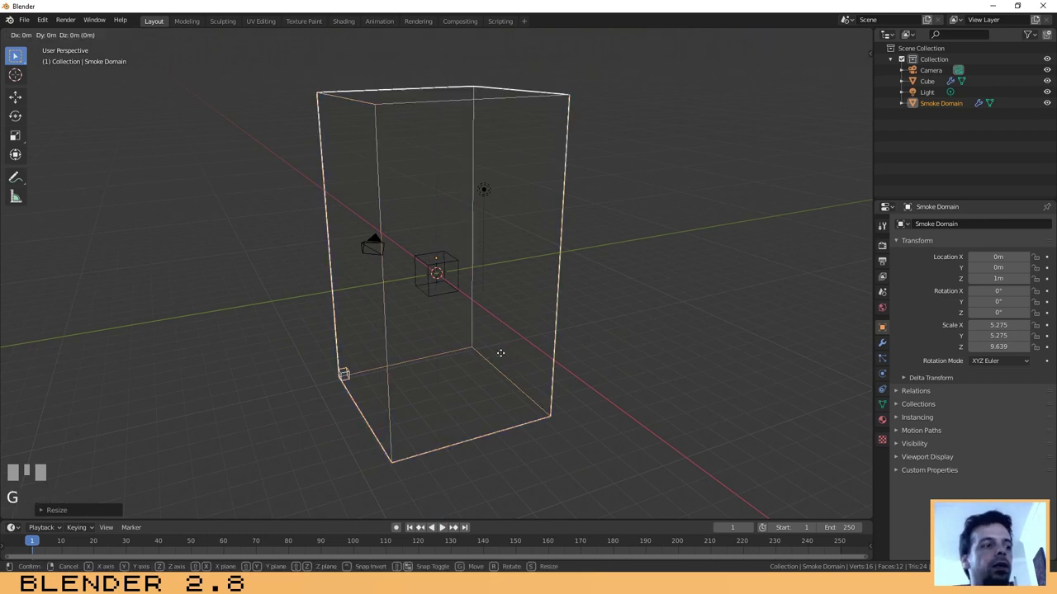
{"action": "key", "text": "z"}
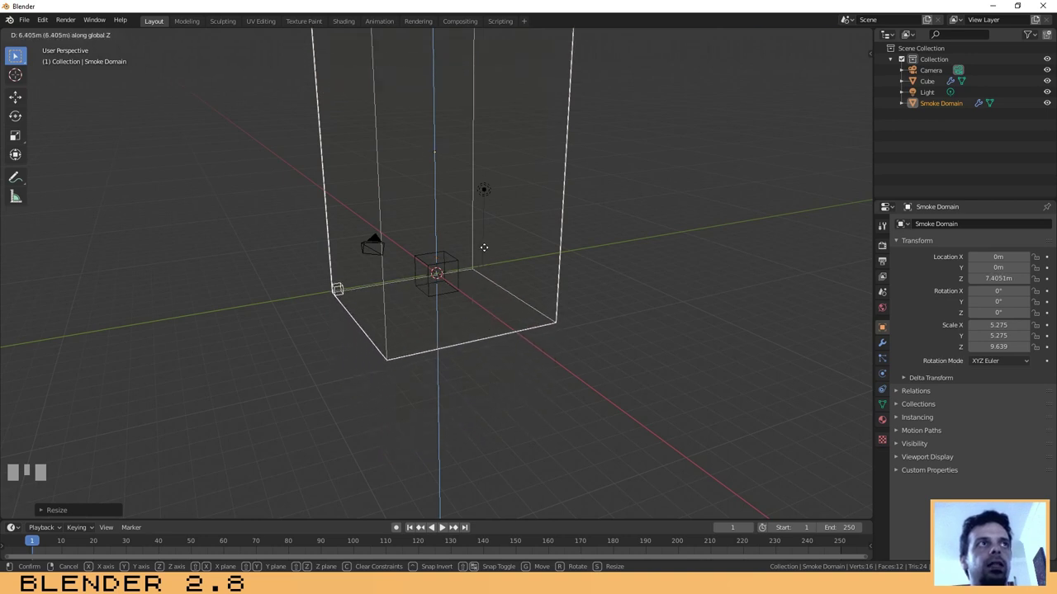
{"action": "left_click", "coordinate": [487, 247]}
{"action": "middle_click_drag", "start_coordinate": [568, 293], "coordinate": [514, 272]}
{"action": "scroll", "coordinate": [464, 243], "scroll_direction": "down", "scroll_amount": 3}
{"action": "scroll", "coordinate": [465, 243], "scroll_direction": "up", "scroll_amount": 3}
{"action": "scroll", "coordinate": [460, 231], "scroll_direction": "down", "scroll_amount": 3}
{"action": "middle_click_drag", "start_coordinate": [460, 223], "coordinate": [501, 300], "text": "shift"}
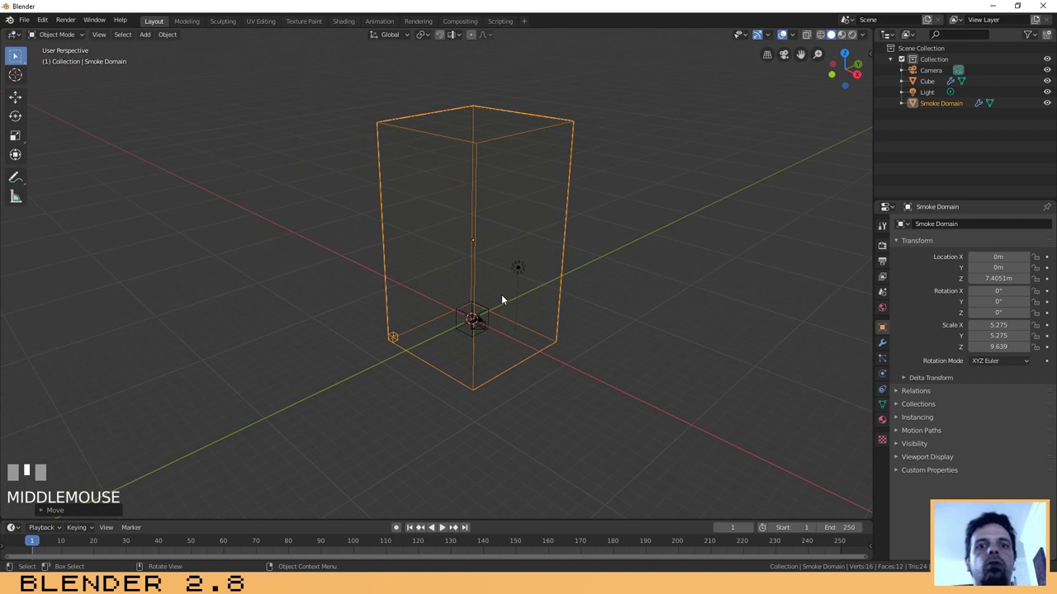
{"action": "left_click", "coordinate": [569, 162]}
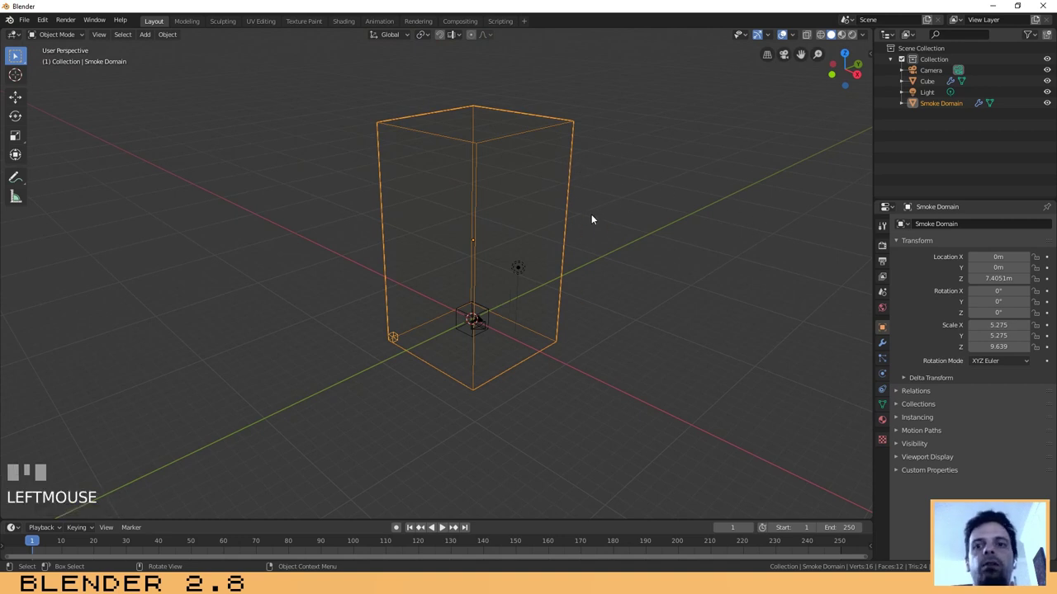
Set the smoke domain's Resolution Divisions to 80 in its physics settings.
{"action": "left_click", "coordinate": [881, 374]}
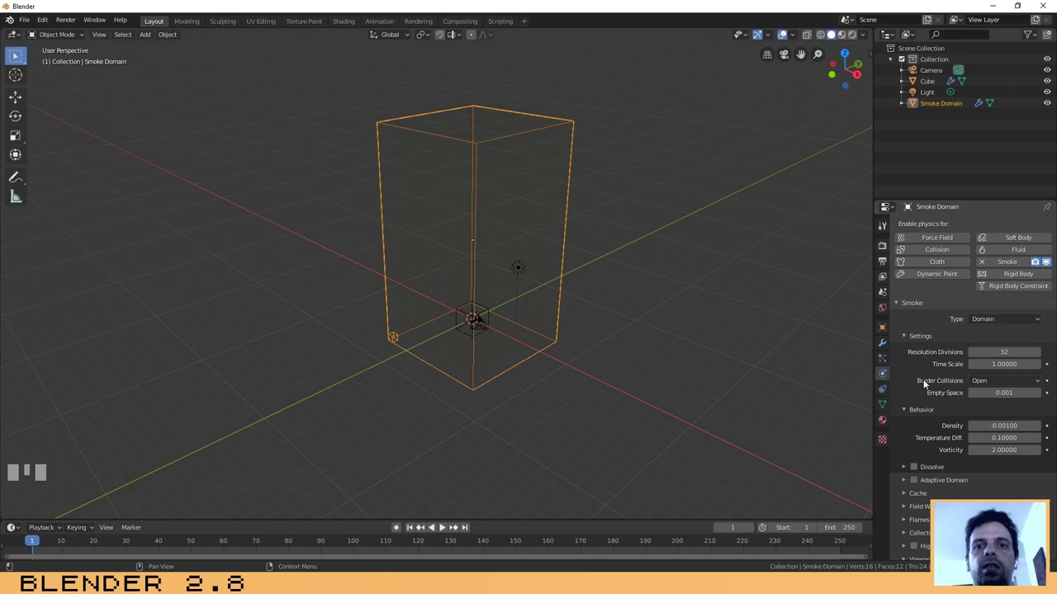
{"action": "left_click", "coordinate": [994, 353]}
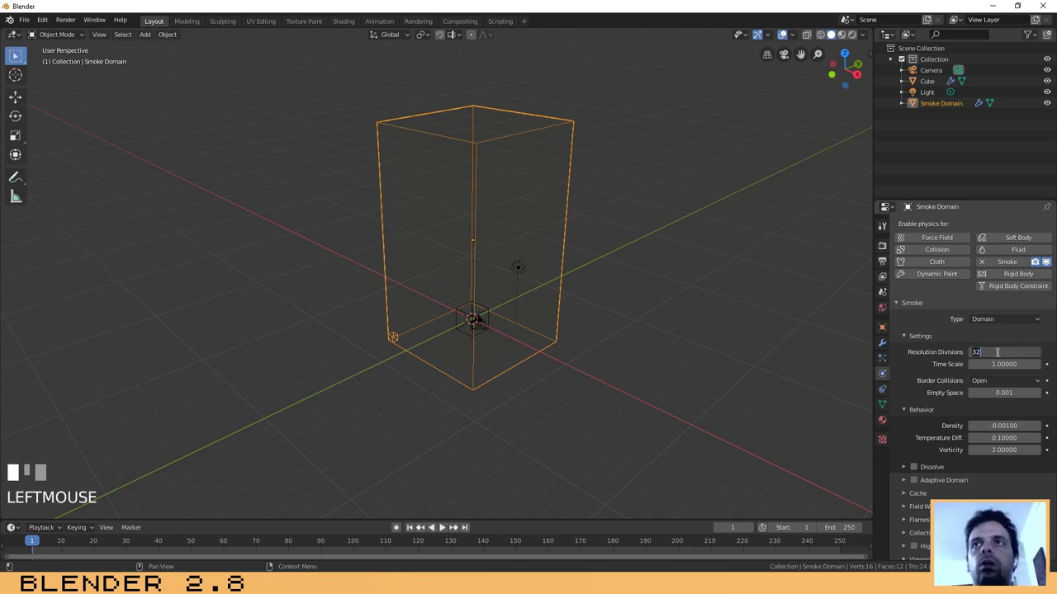
{"action": "type", "text": "80"}
{"action": "key", "text": "KP_Enter"}
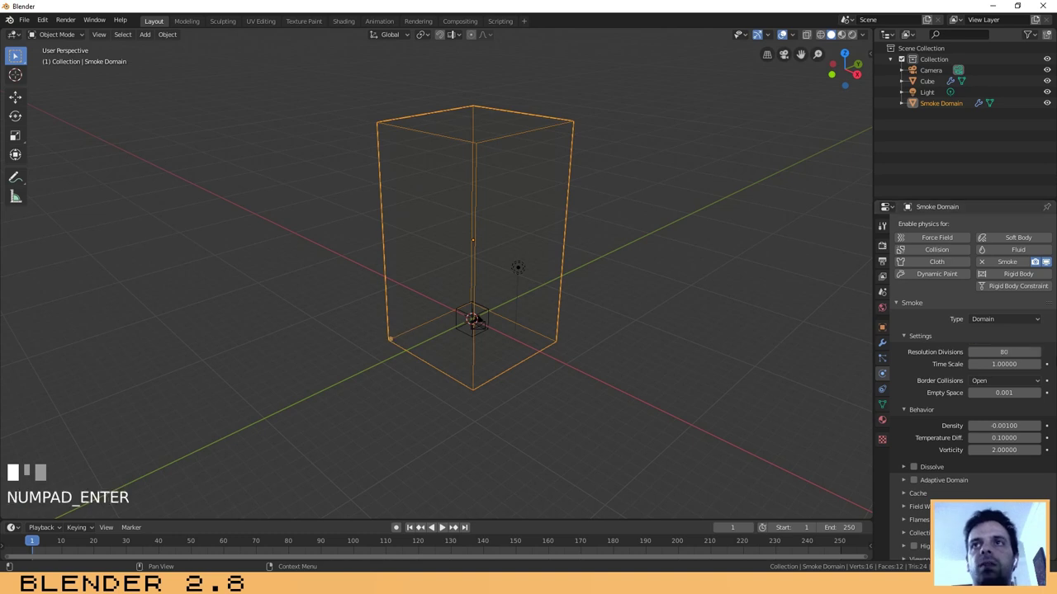
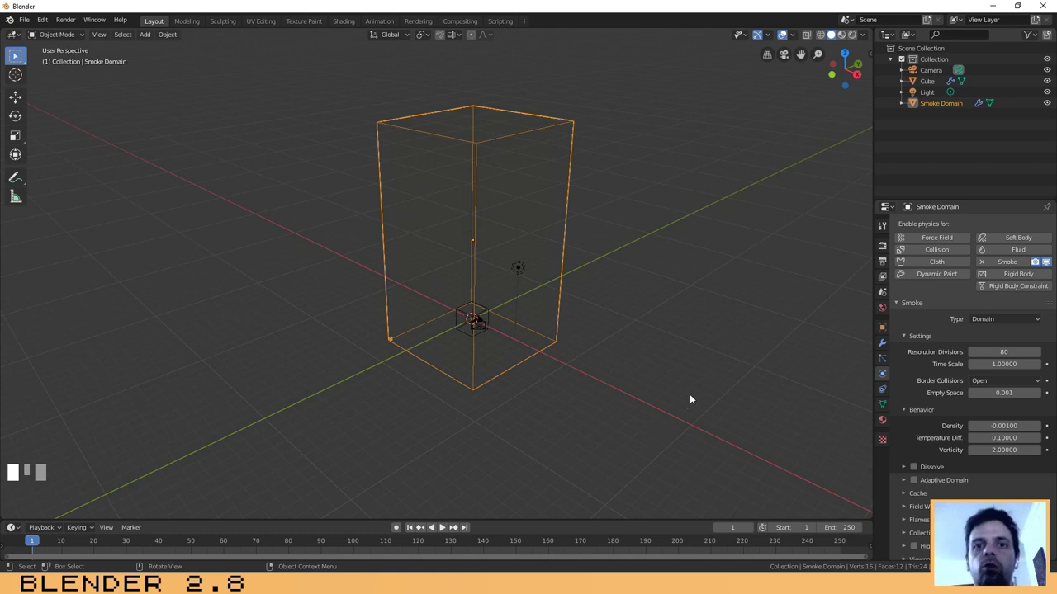
{"action": "left_click", "coordinate": [1006, 353]}
{"action": "left_click", "coordinate": [953, 447]}
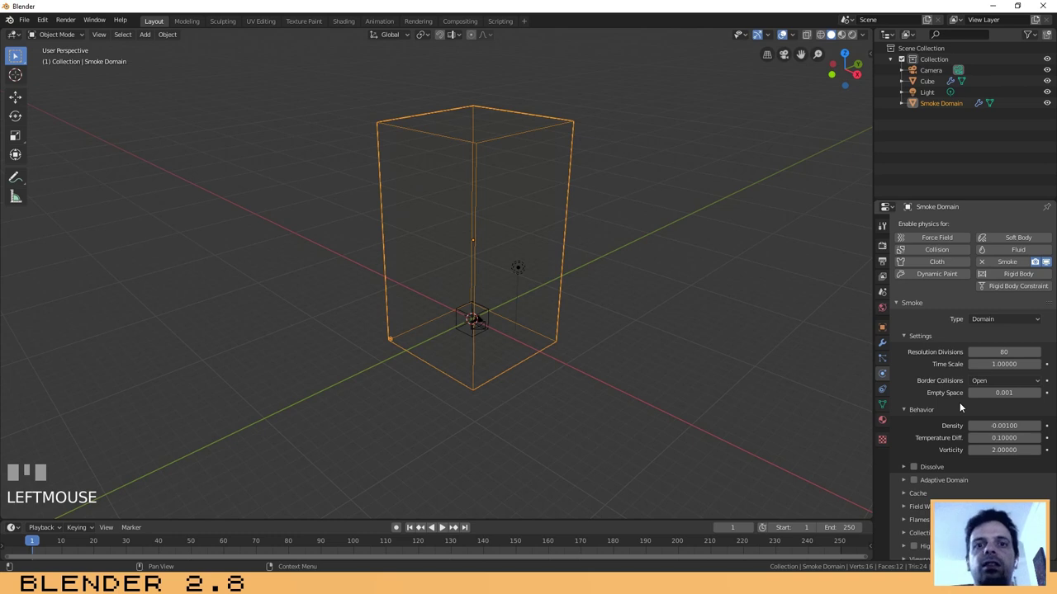
Enable Adaptive Domain for the smoke domain.
{"action": "left_click", "coordinate": [914, 480]}
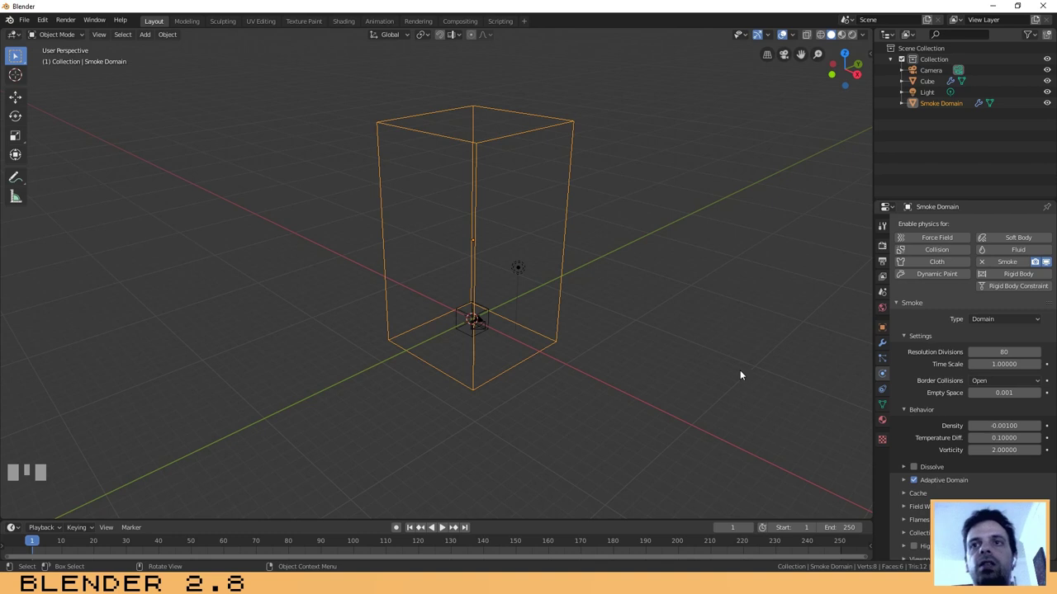
{"action": "scroll", "coordinate": [948, 425], "scroll_direction": "down", "scroll_amount": 1}
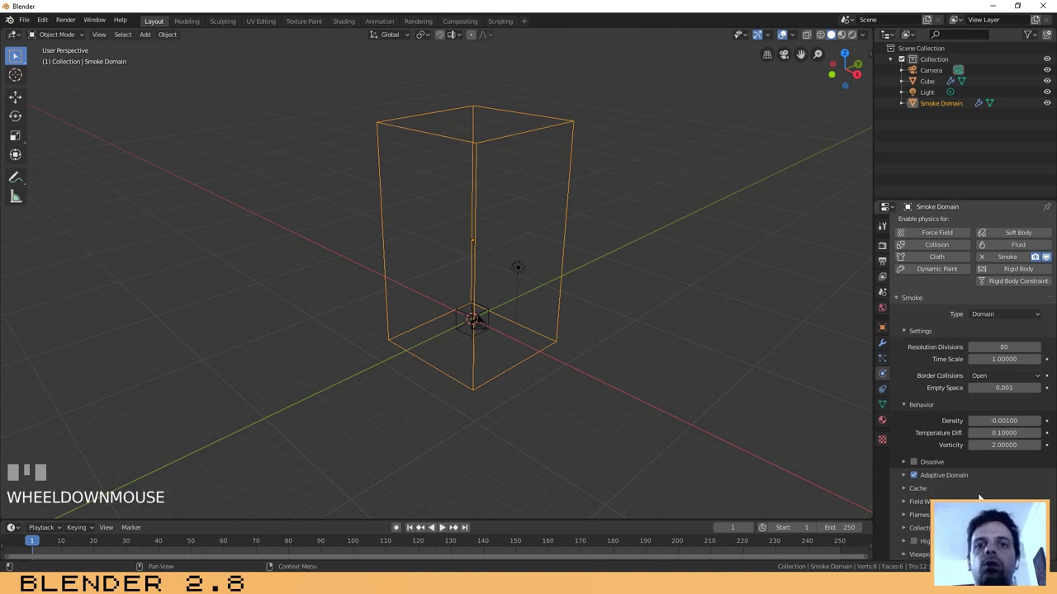
{"action": "scroll", "coordinate": [949, 520], "scroll_direction": "down", "scroll_amount": 1}
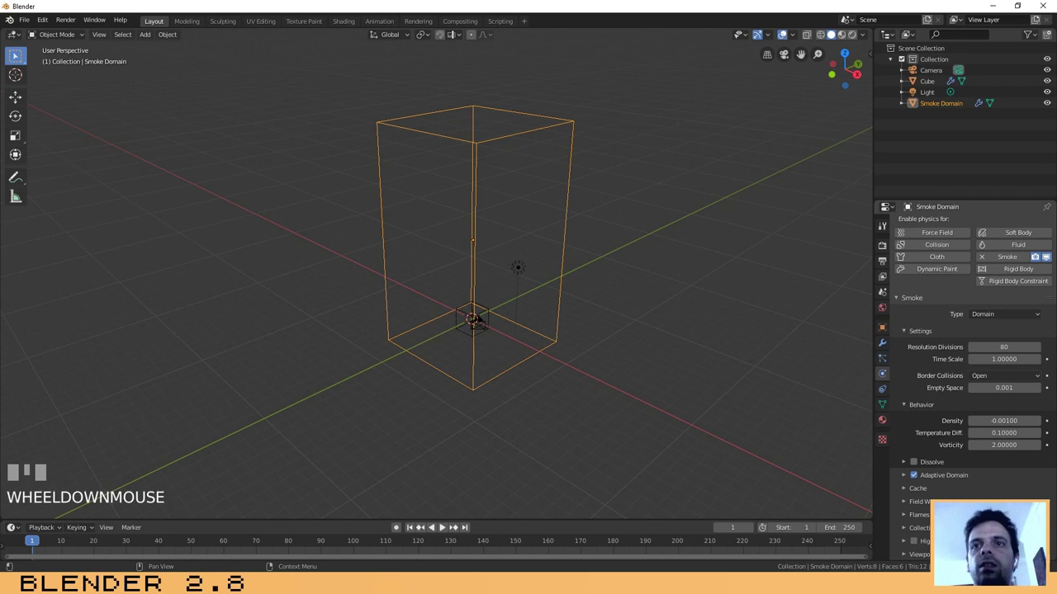
Enable High Resolution for the smoke domain with its Resolution Divisions at 1.
{"action": "left_click", "coordinate": [903, 541]}
{"action": "scroll", "coordinate": [908, 511], "scroll_direction": "down", "scroll_amount": 2}
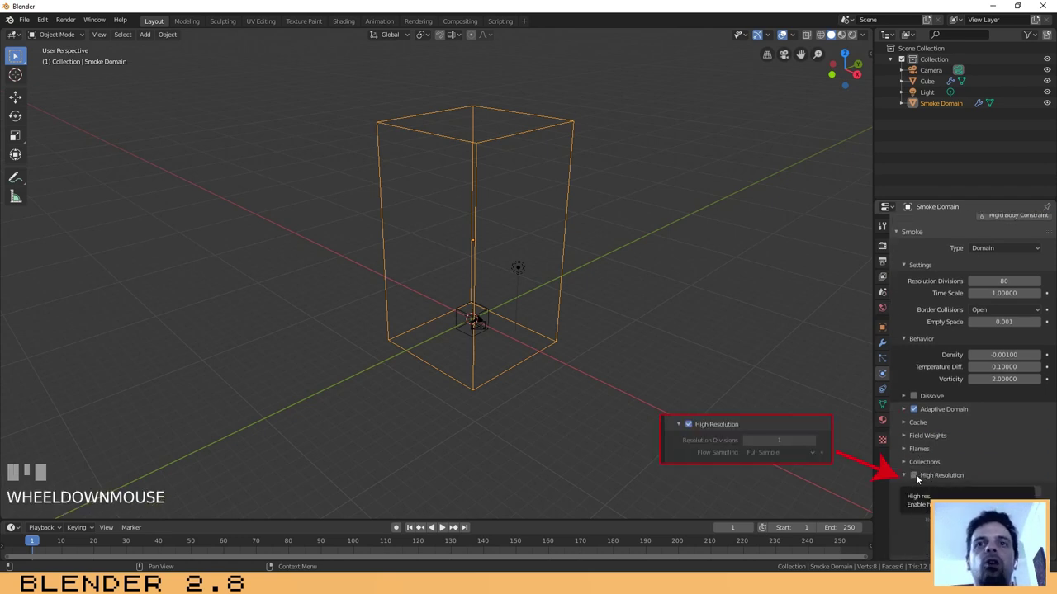
{"action": "left_click", "coordinate": [914, 476]}
{"action": "left_click", "coordinate": [991, 492]}
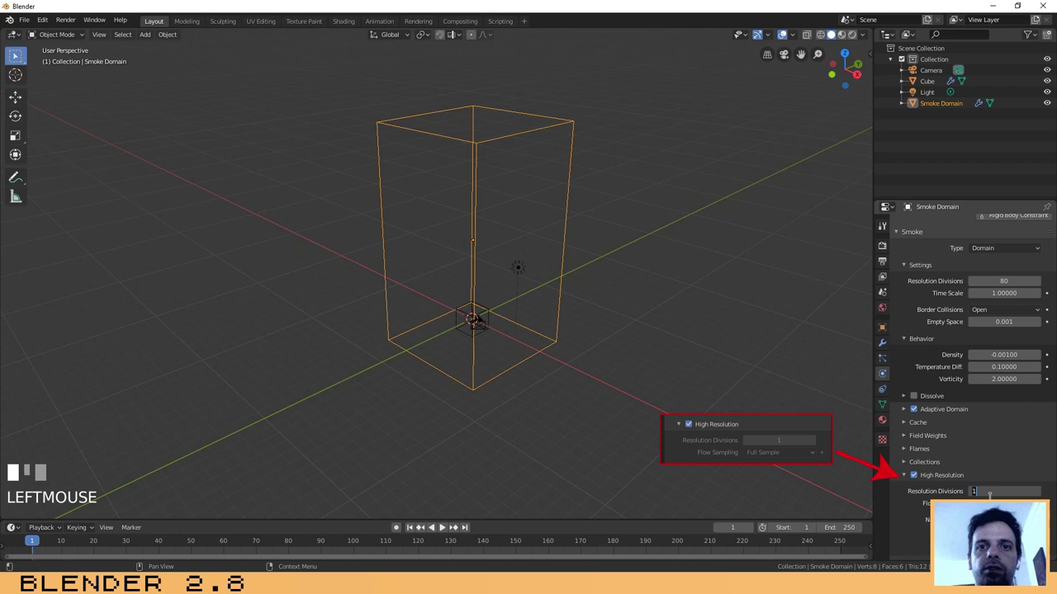
{"action": "left_click", "coordinate": [881, 483]}
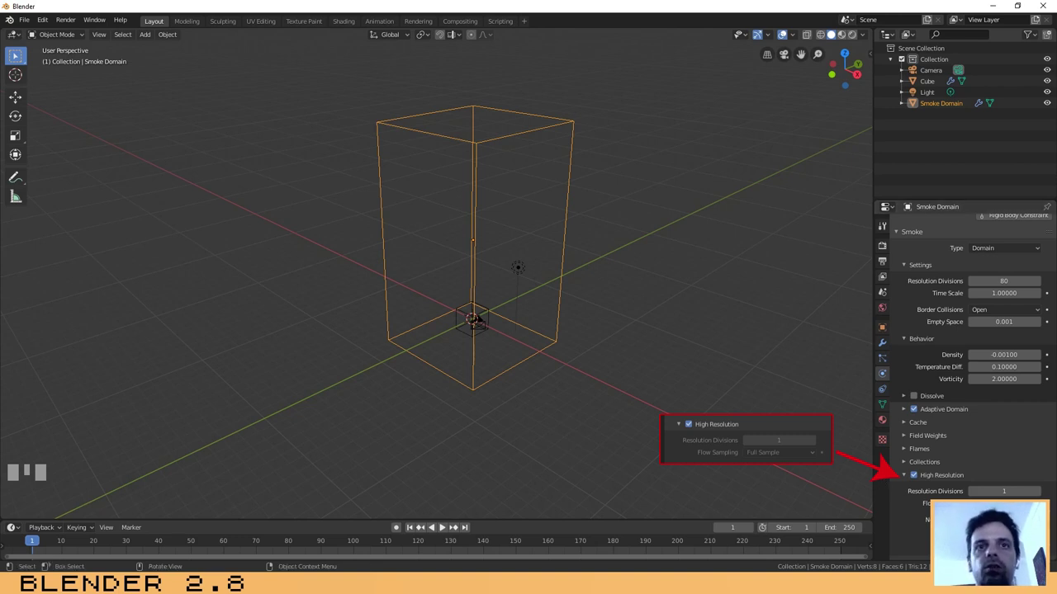
{"action": "left_click", "coordinate": [703, 353]}
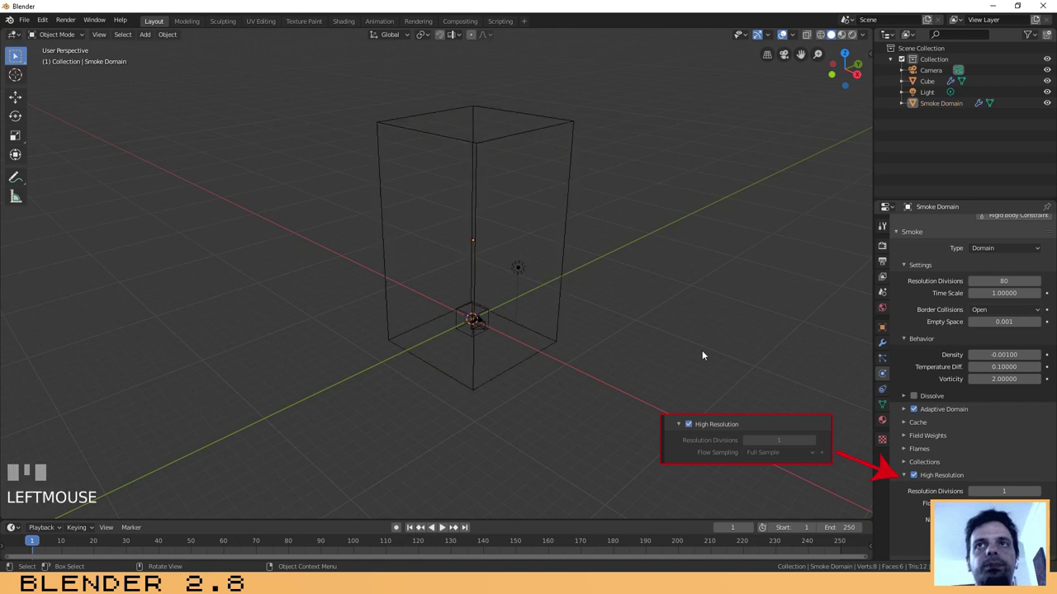
{"action": "left_click", "coordinate": [561, 255]}
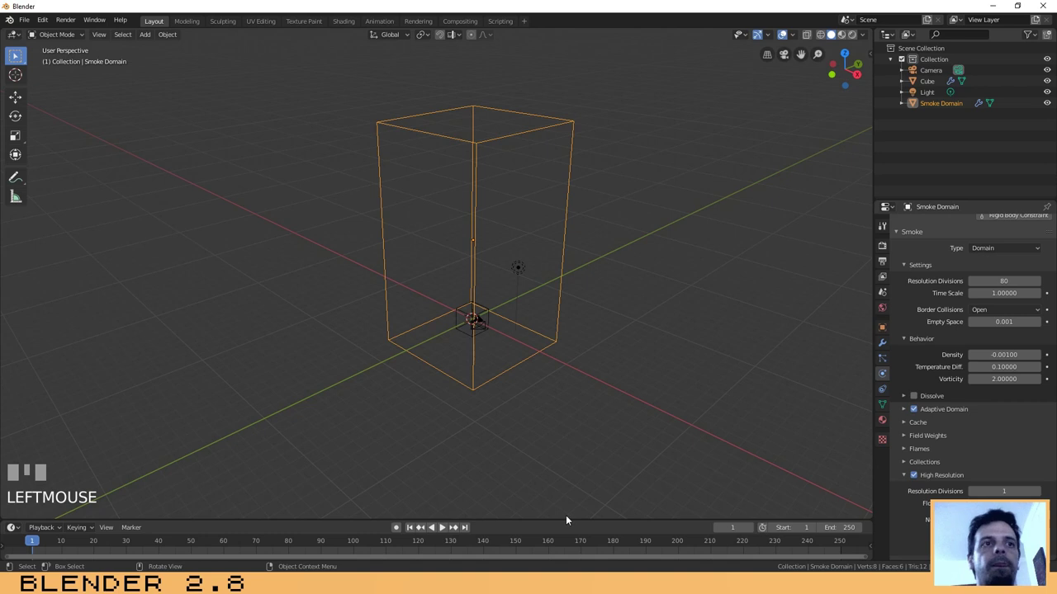
Enlarge the timeline area, then play the smoke simulation and pause it at frame 48.
{"action": "left_click_drag", "start_coordinate": [565, 521], "coordinate": [567, 498]}
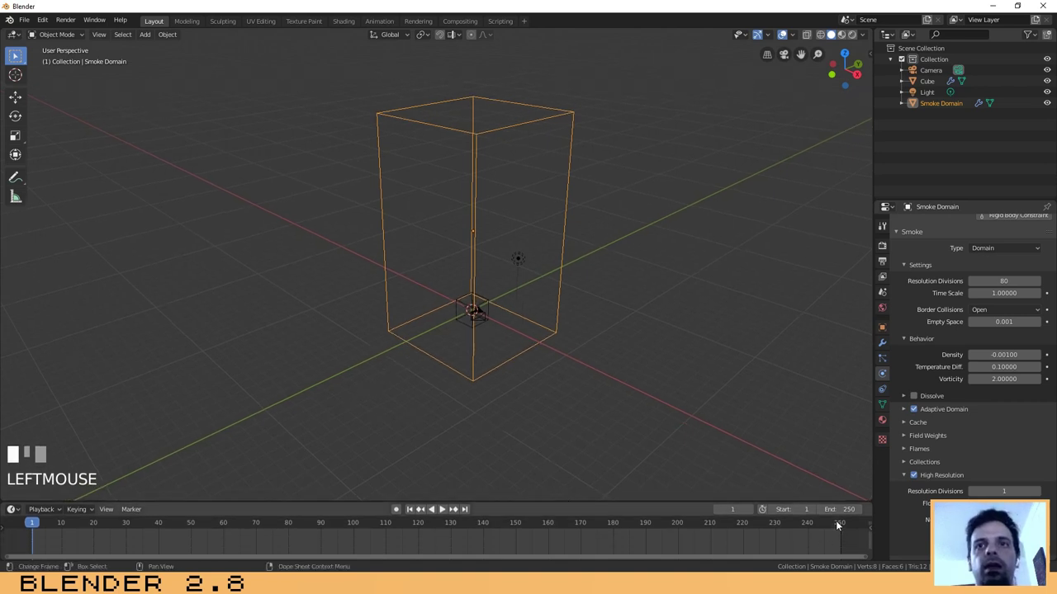
{"action": "right_click", "coordinate": [834, 521]}
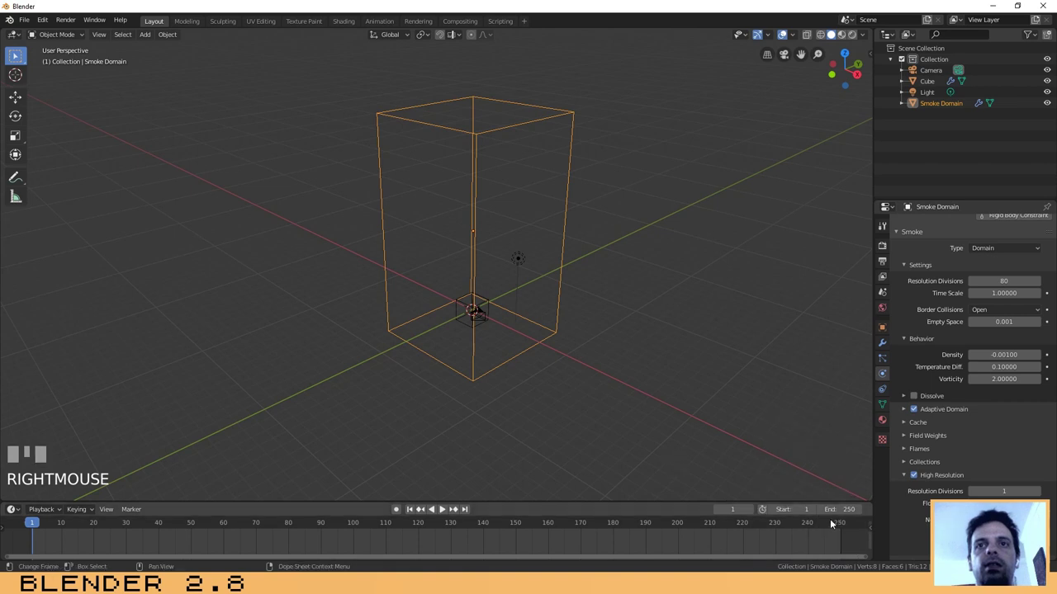
{"action": "left_click", "coordinate": [832, 524]}
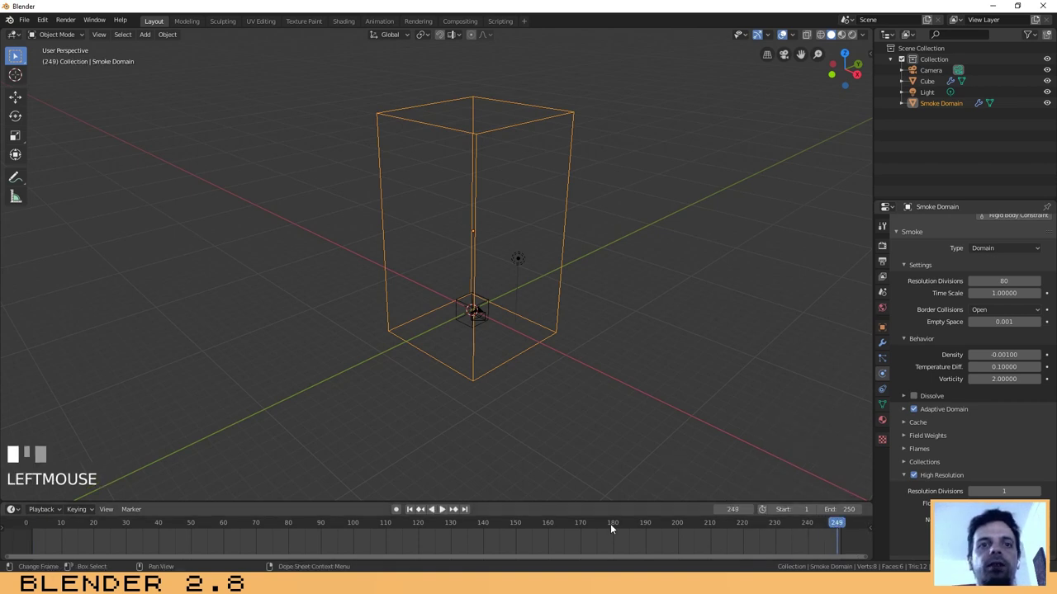
{"action": "left_click", "coordinate": [443, 509]}
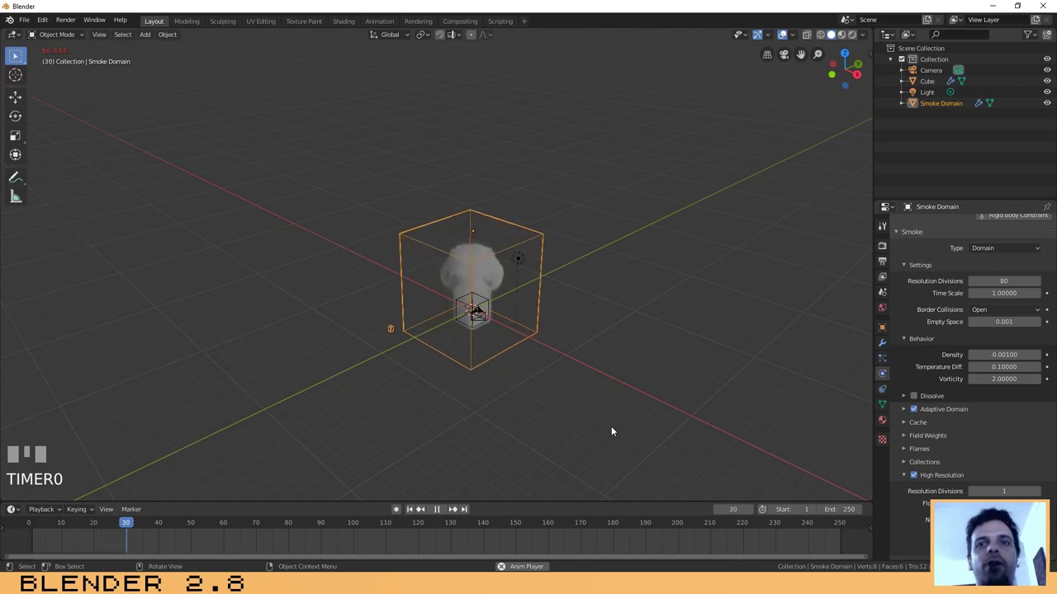
{"action": "left_click", "coordinate": [439, 510]}
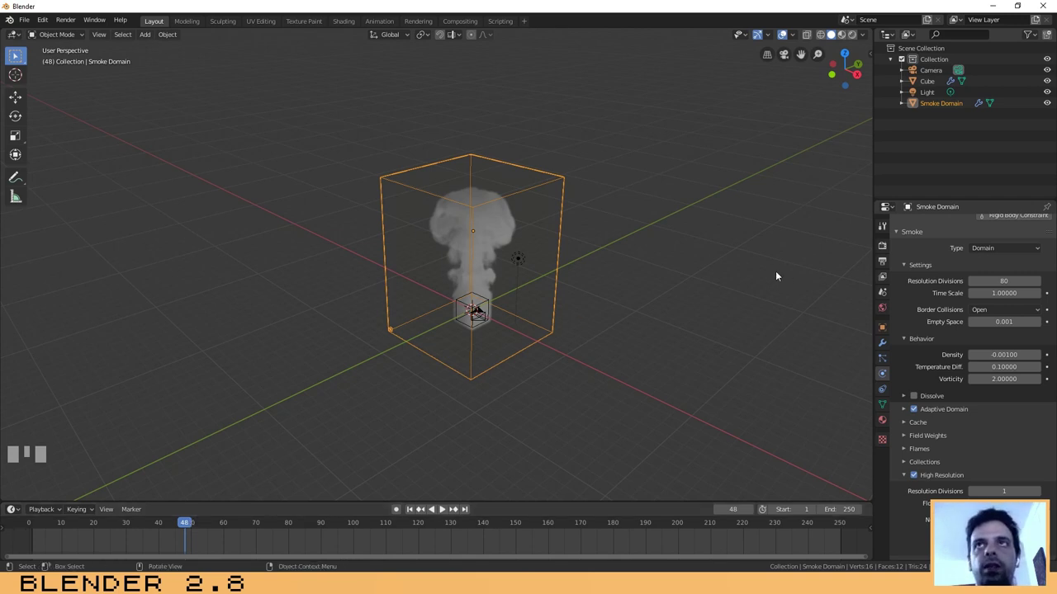
Set both the render and viewport sampling of the Eevee render engine to 128.
{"action": "scroll", "coordinate": [896, 248], "scroll_direction": "up", "scroll_amount": 3}
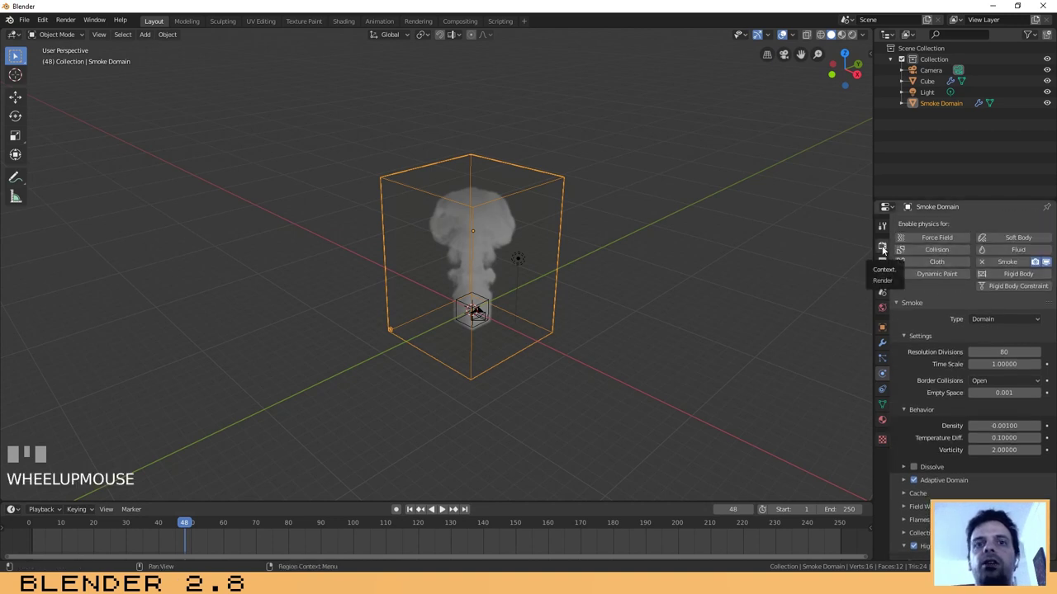
{"action": "left_click", "coordinate": [882, 248]}
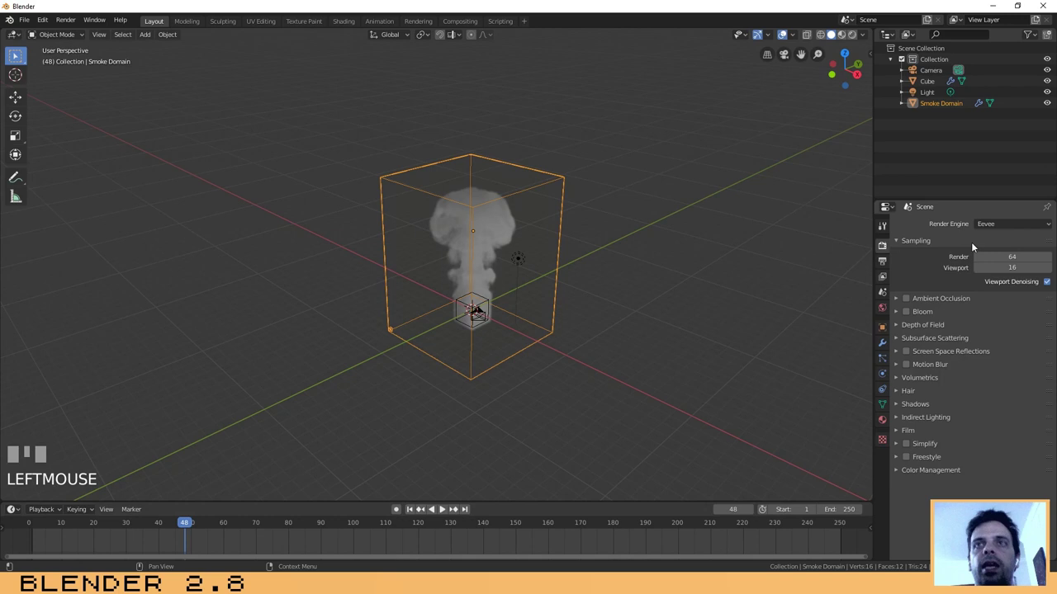
{"action": "left_click", "coordinate": [986, 224]}
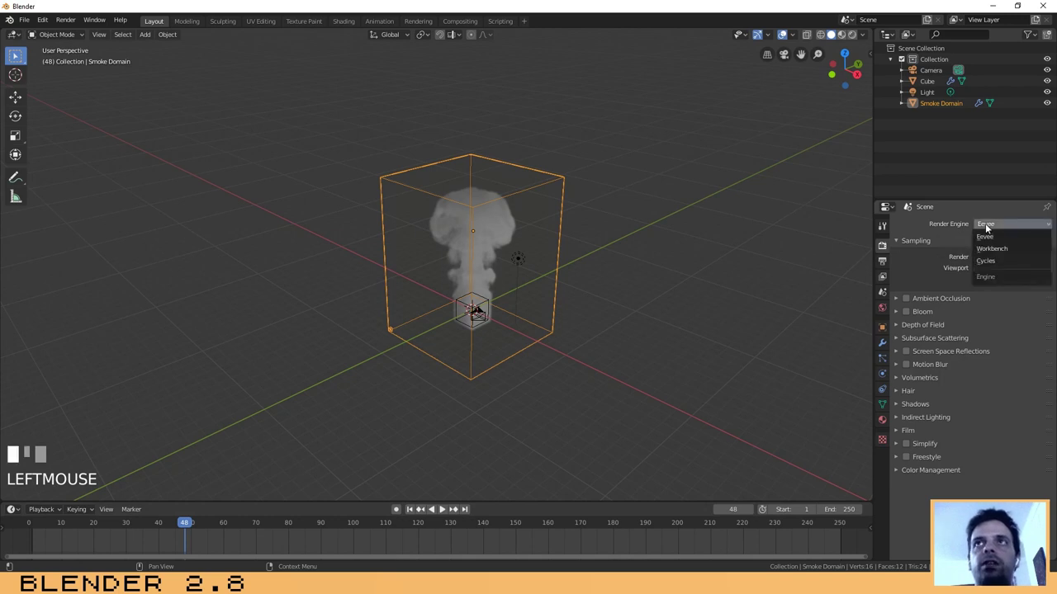
{"action": "left_click", "coordinate": [985, 224]}
{"action": "left_click", "coordinate": [1013, 256]}
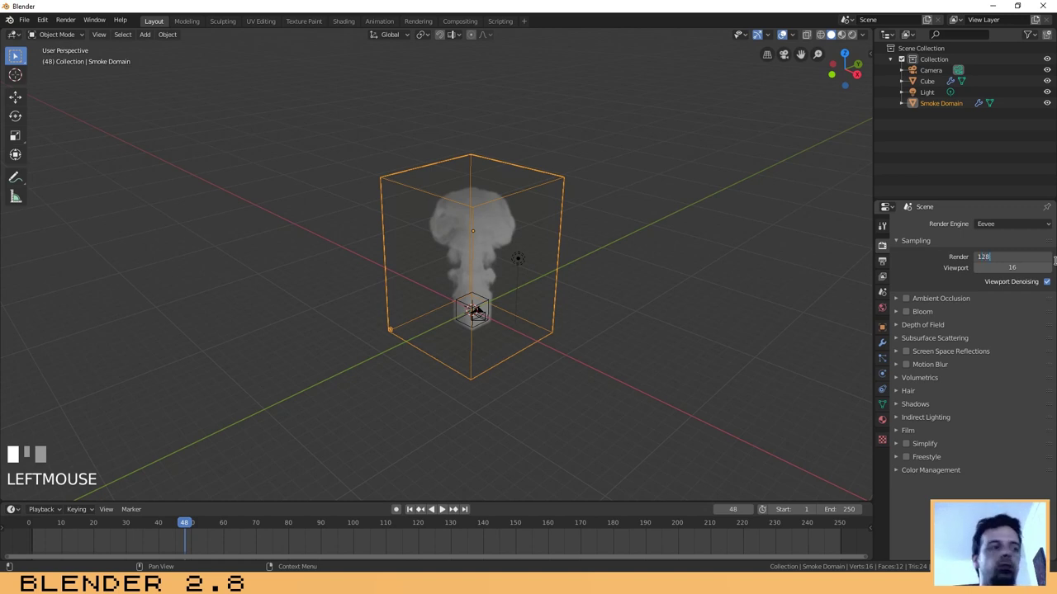
{"action": "key", "text": "Tab"}
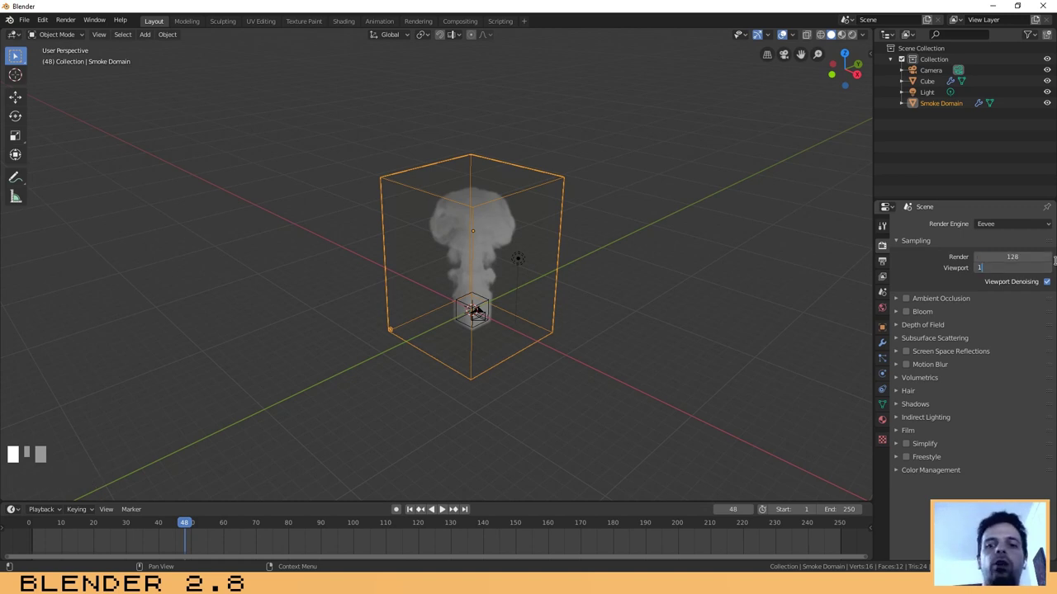
{"action": "type", "text": "128"}
{"action": "left_click", "coordinate": [706, 302]}
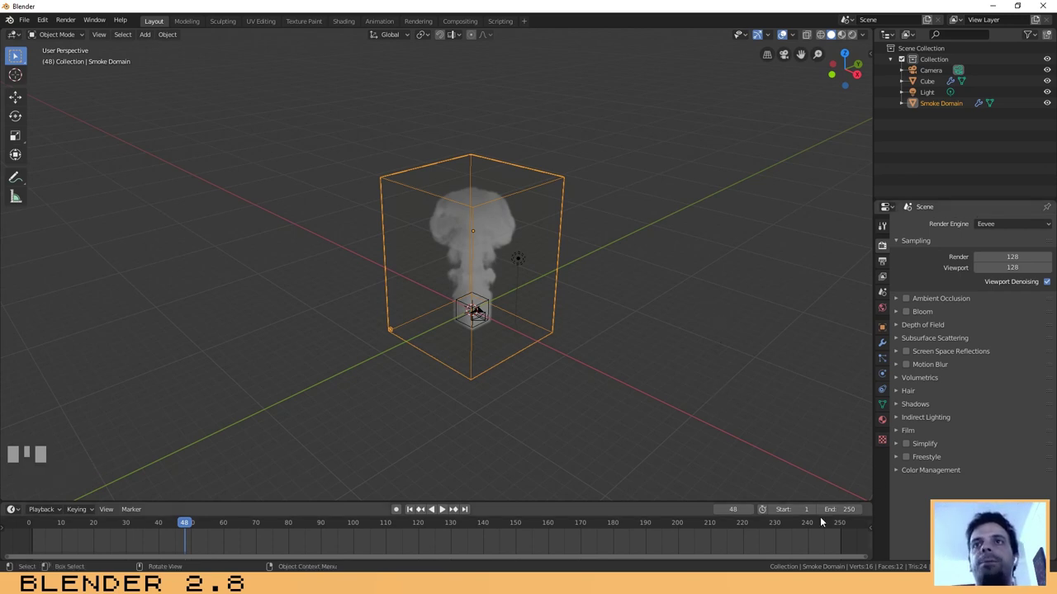
Switch the viewport to rendered shading and enable Volumetric Shadows in Eevee's volumetrics settings.
{"action": "left_click", "coordinate": [915, 378]}
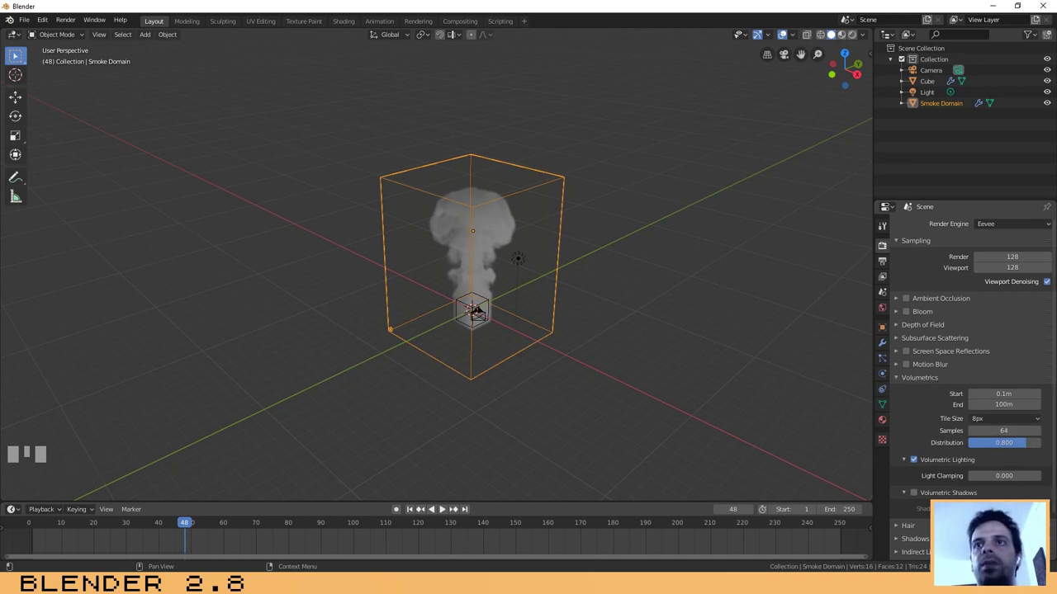
{"action": "left_click", "coordinate": [914, 493]}
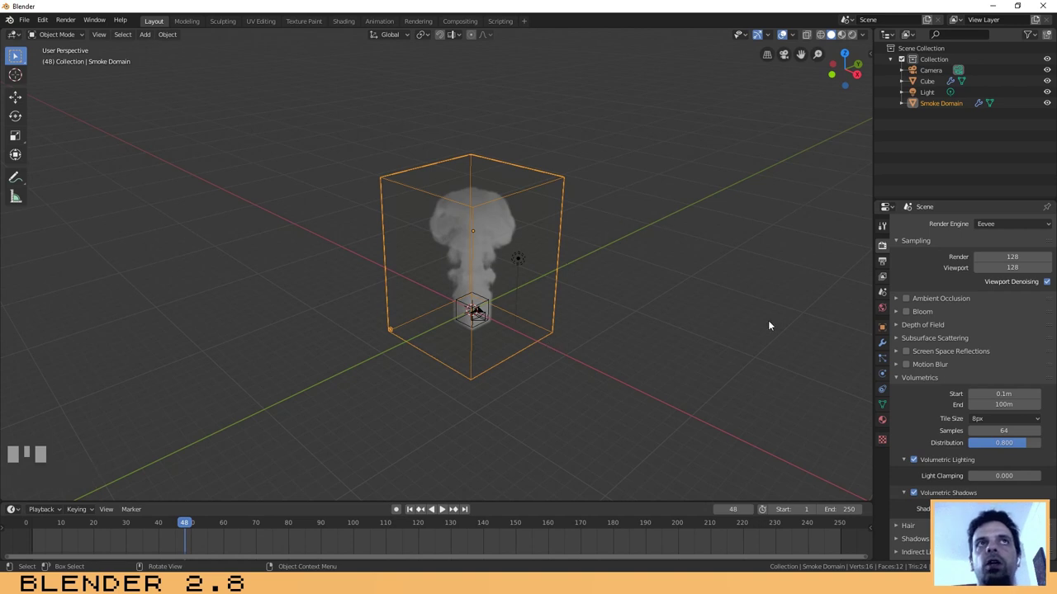
{"action": "left_click", "coordinate": [914, 493]}
{"action": "left_click", "coordinate": [852, 35]}
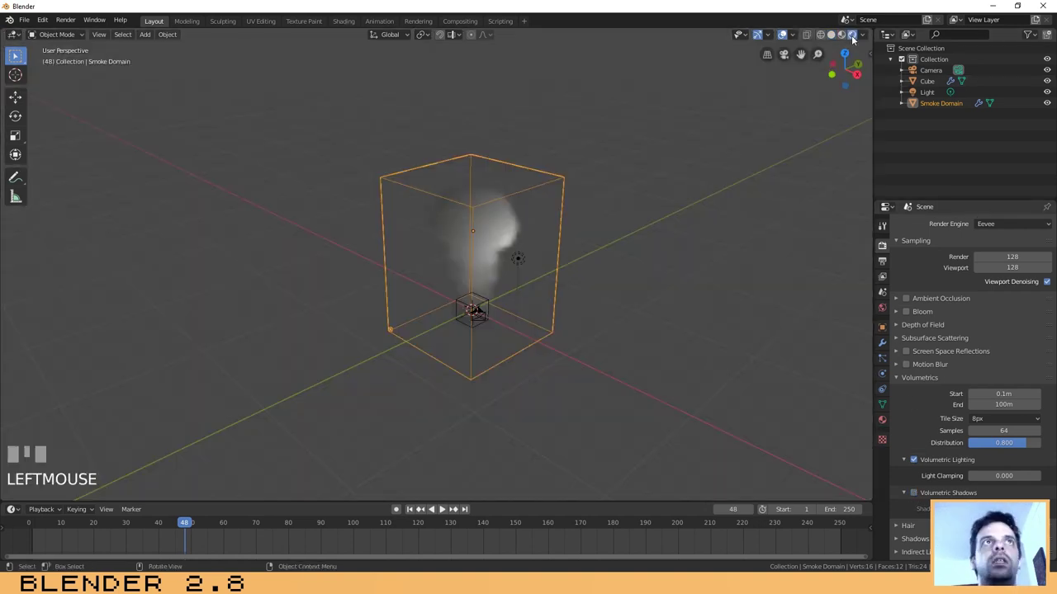
{"action": "left_click", "coordinate": [913, 493]}
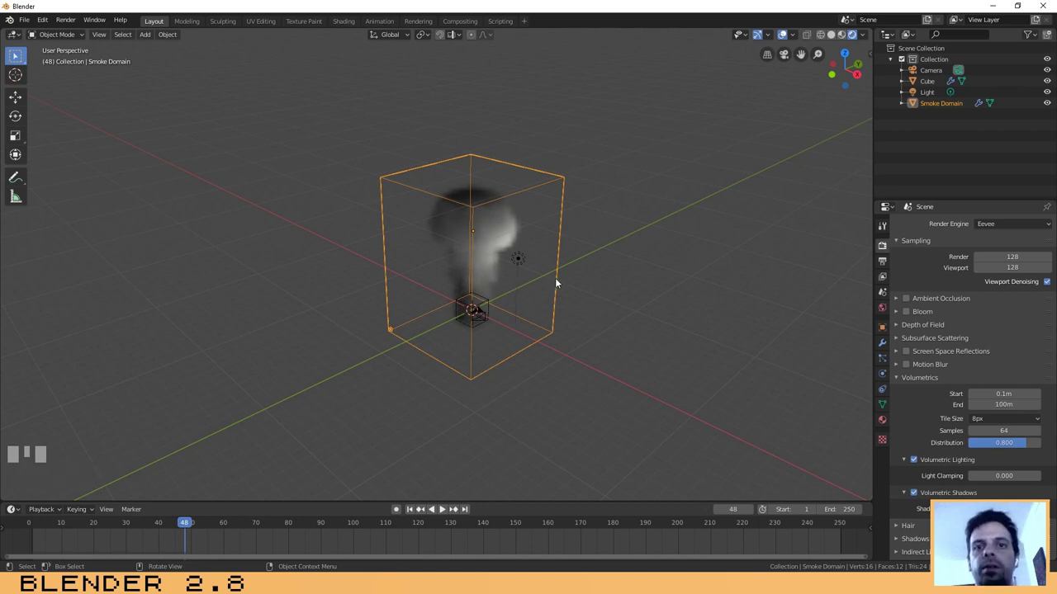
{"action": "left_click", "coordinate": [983, 418]}
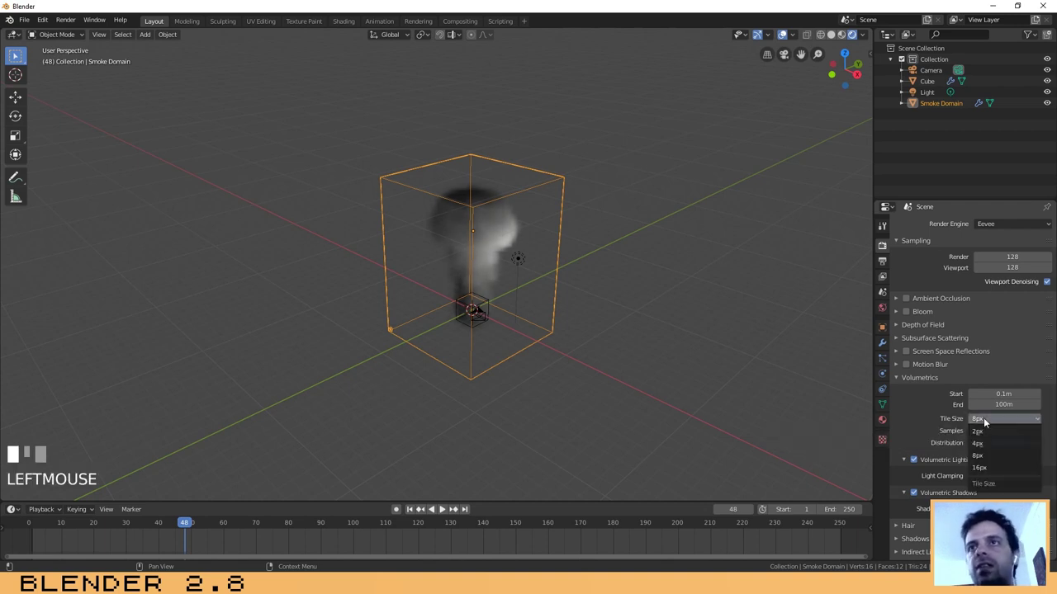
{"action": "left_click", "coordinate": [984, 418]}
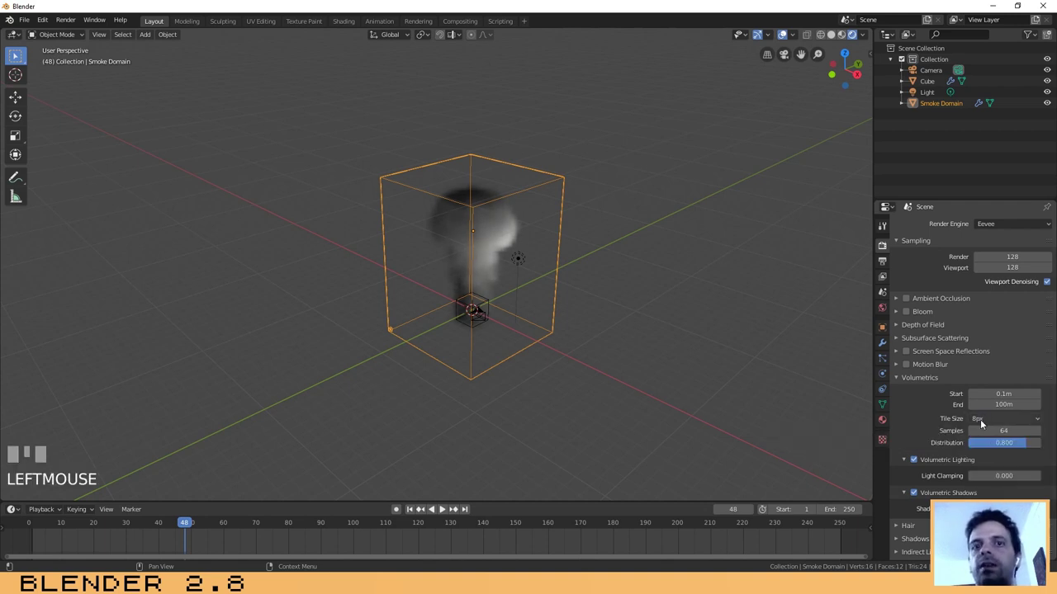
{"action": "left_click", "coordinate": [980, 420]}
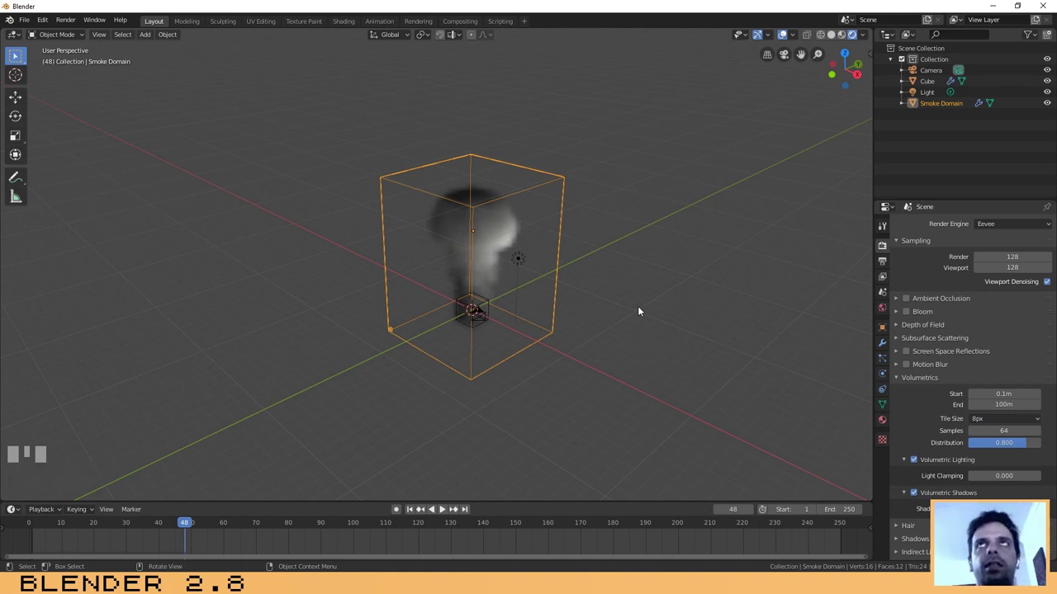
Play the smoke simulation in rendered shading and stop it at frame 59.
{"action": "middle_click_drag", "start_coordinate": [558, 330], "coordinate": [419, 443]}
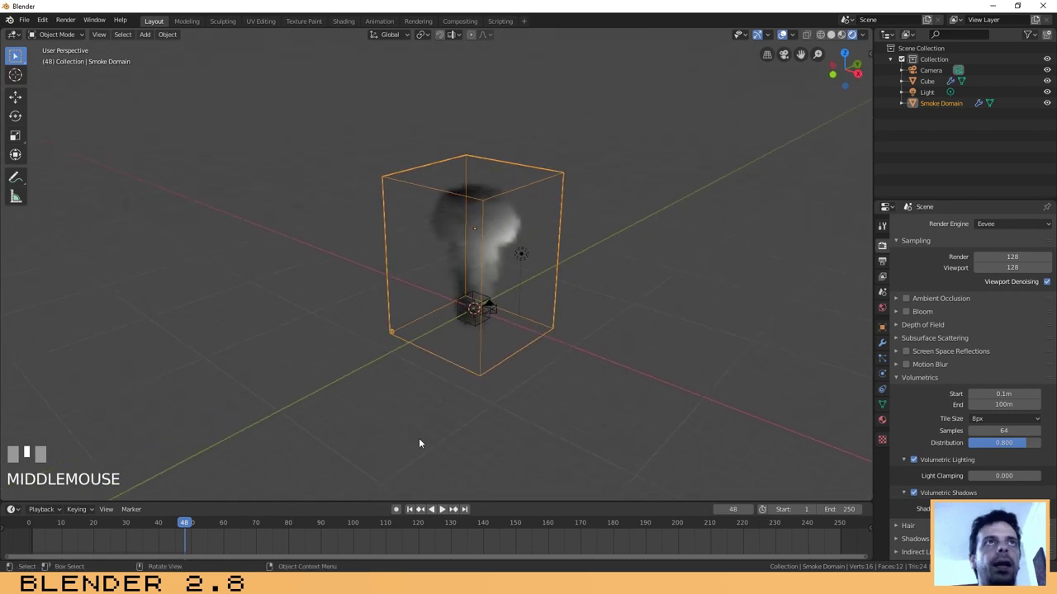
{"action": "left_click", "coordinate": [443, 510]}
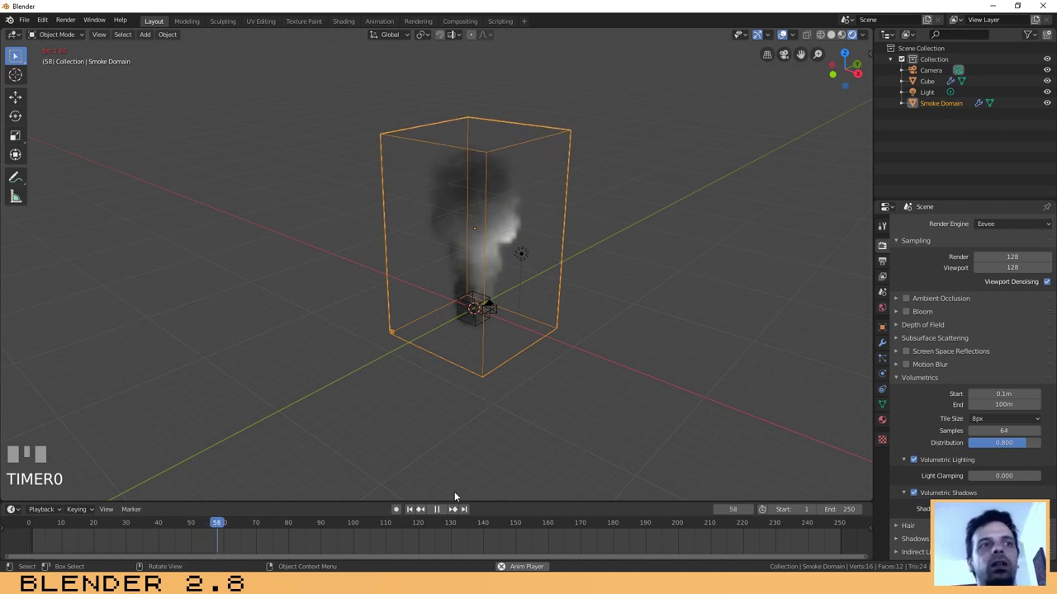
{"action": "key", "text": "space"}
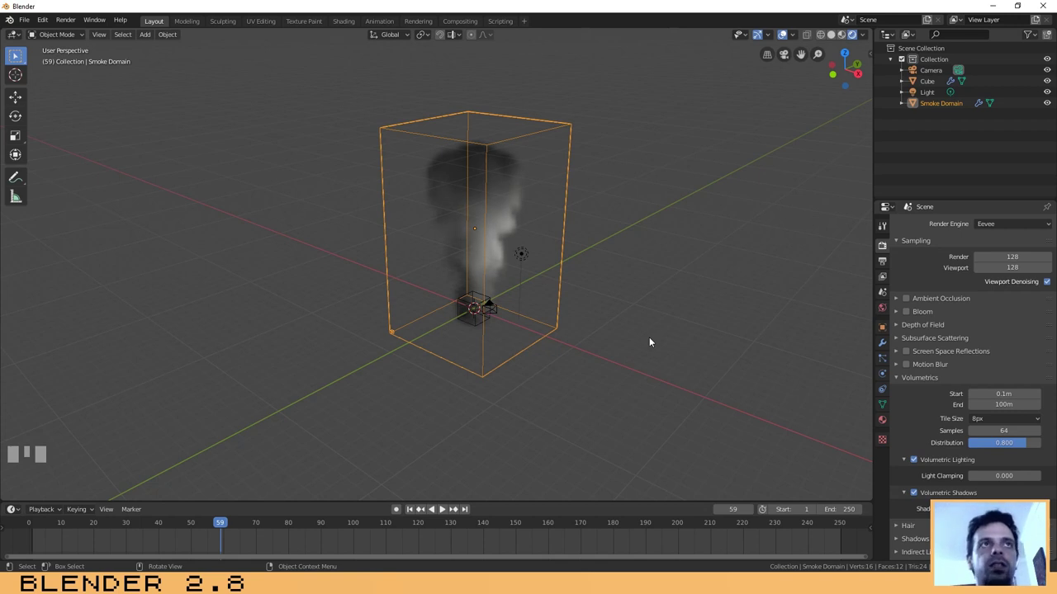
Select the cube and set the world's background color to black.
{"action": "left_click", "coordinate": [468, 310]}
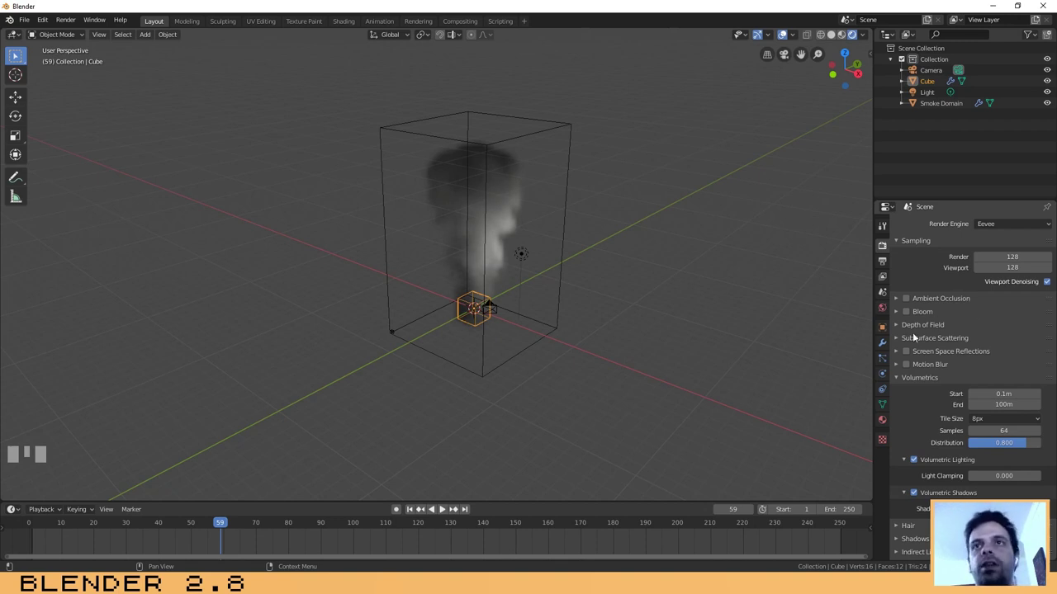
{"action": "left_click", "coordinate": [882, 419]}
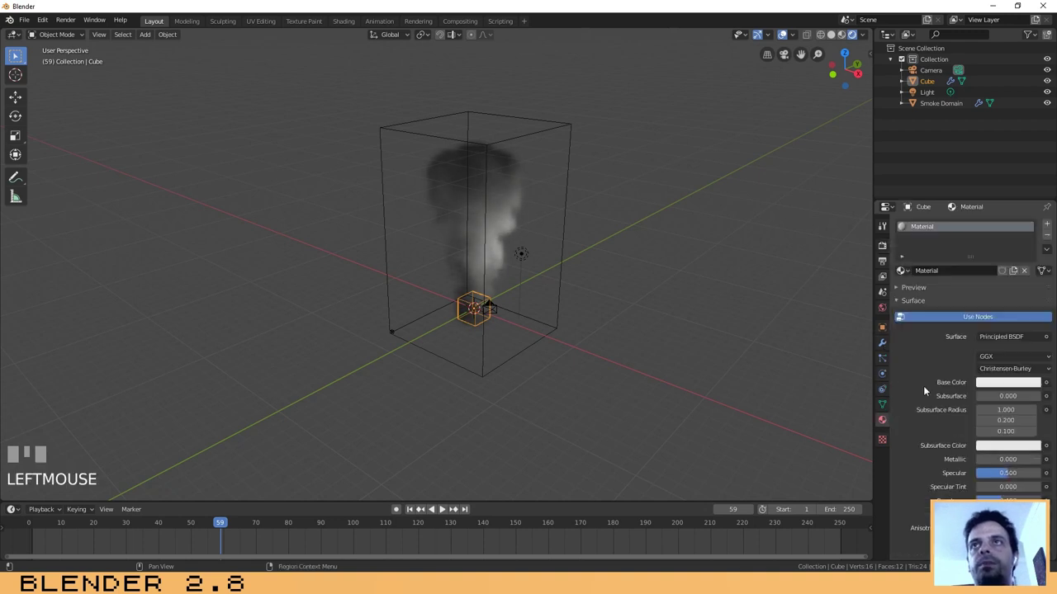
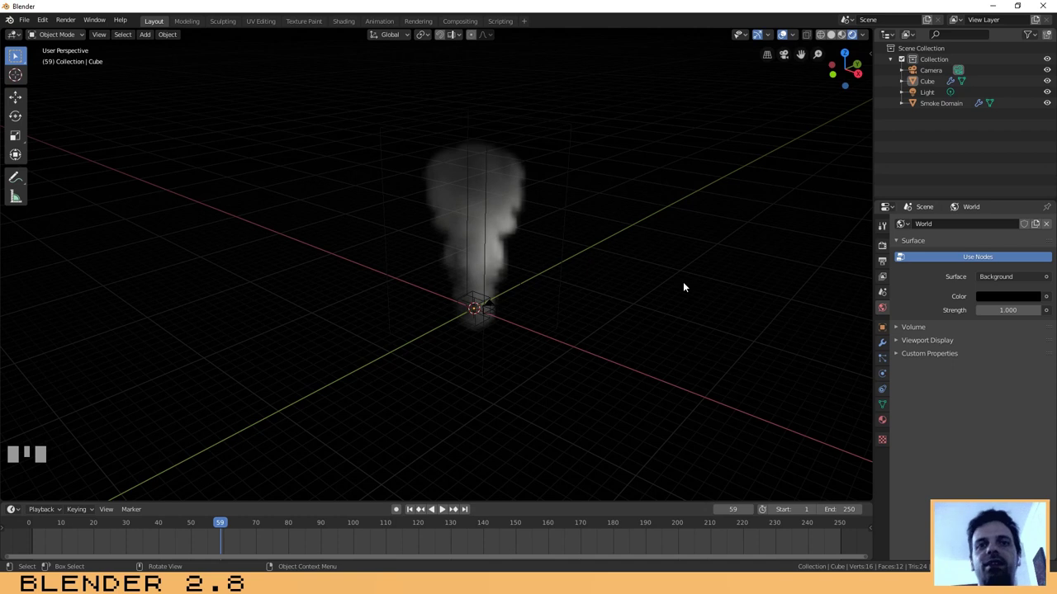
{"action": "middle_click_drag", "start_coordinate": [578, 321], "coordinate": [587, 316]}
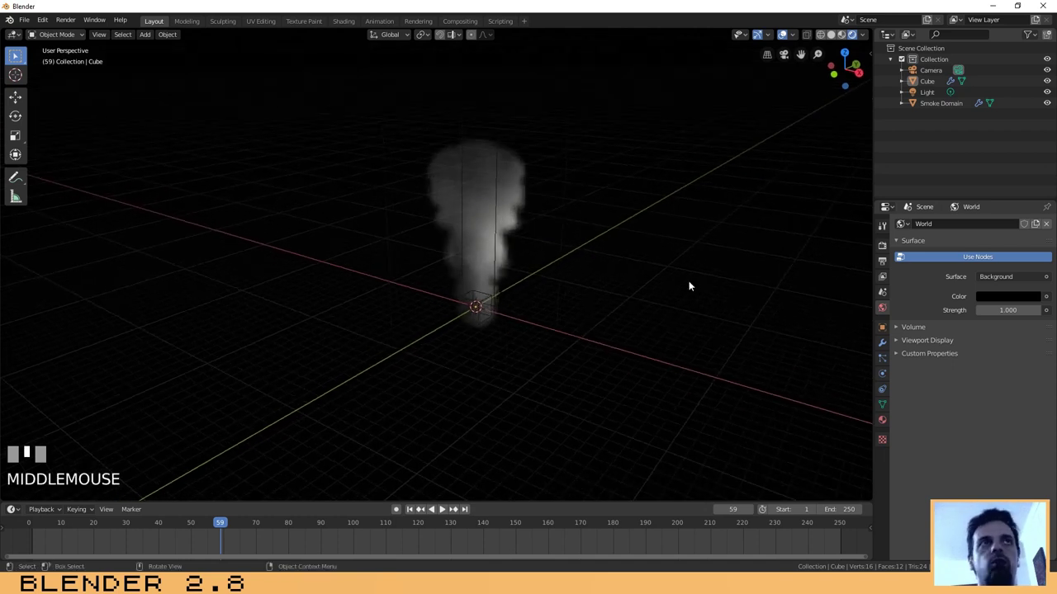
{"action": "middle_click_drag", "start_coordinate": [607, 249], "coordinate": [609, 265]}
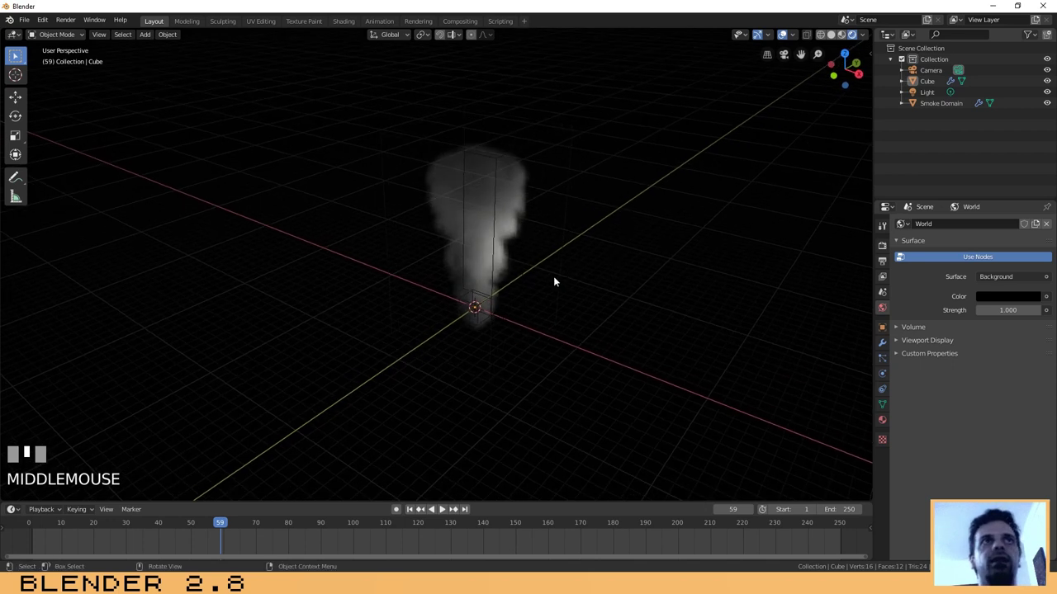
Move the light above the smoke column and center it over the cube in top view.
{"action": "left_click", "coordinate": [525, 257]}
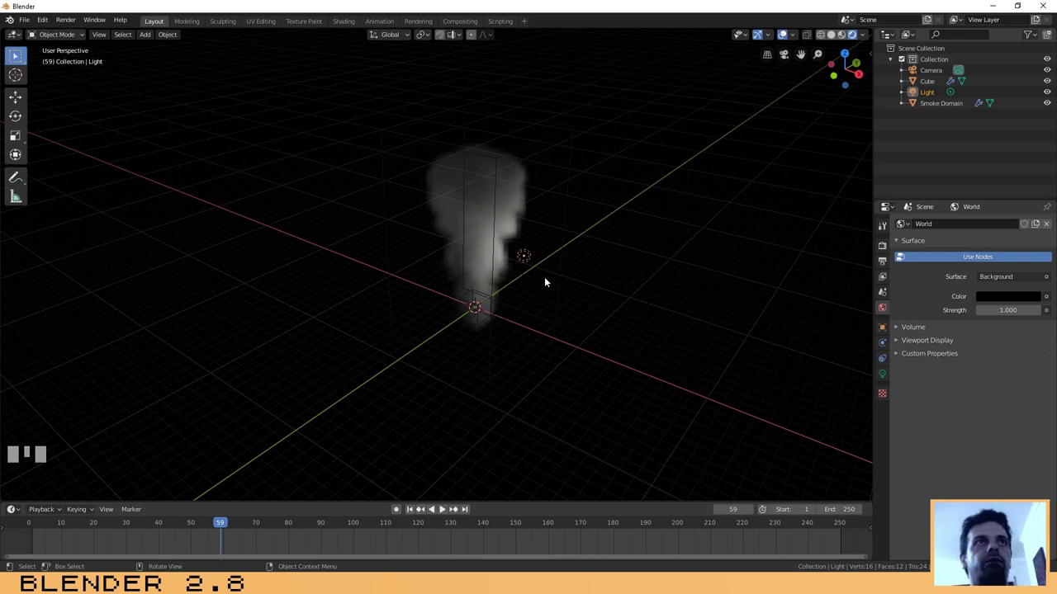
{"action": "key", "text": "g"}
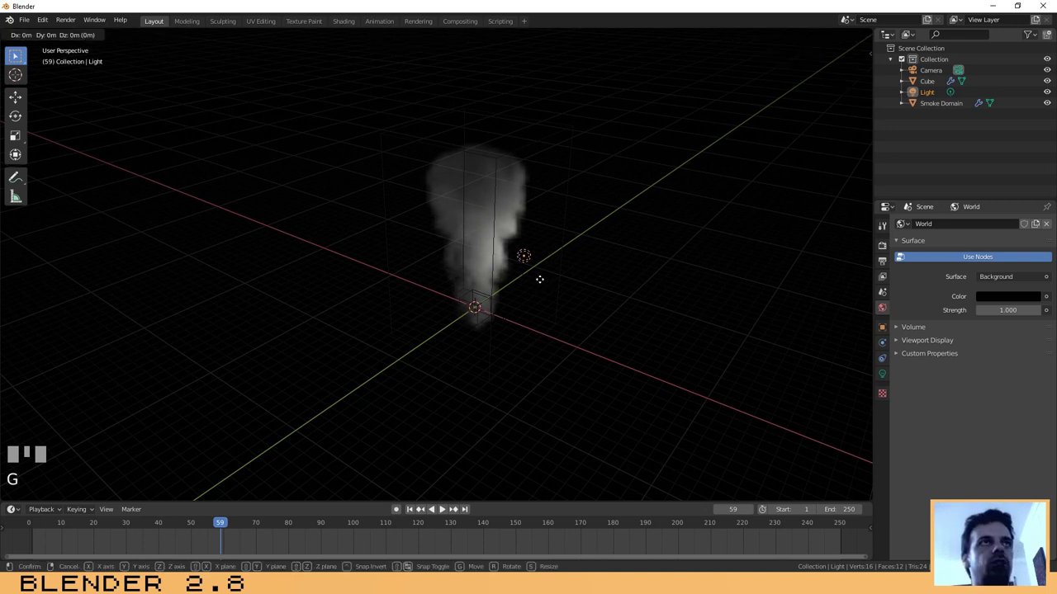
{"action": "left_click", "coordinate": [496, 99]}
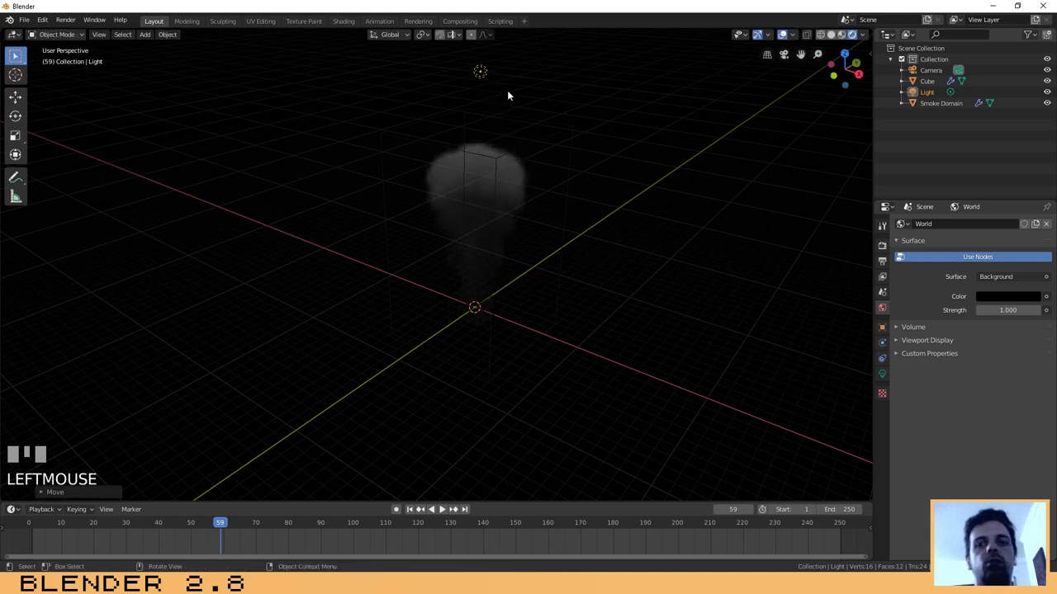
{"action": "key", "text": "KP_7"}
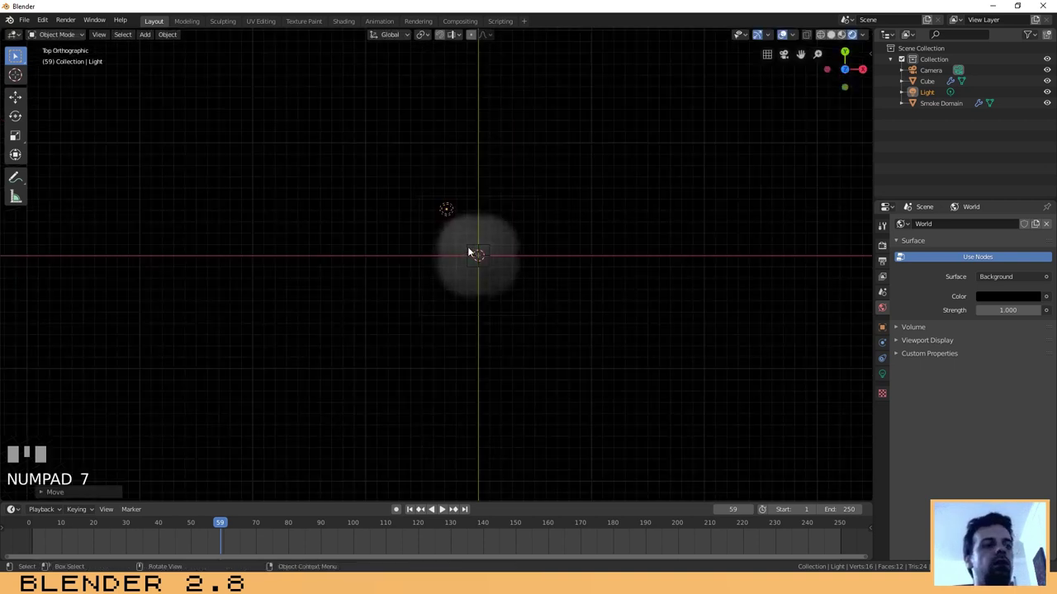
{"action": "key", "text": "g"}
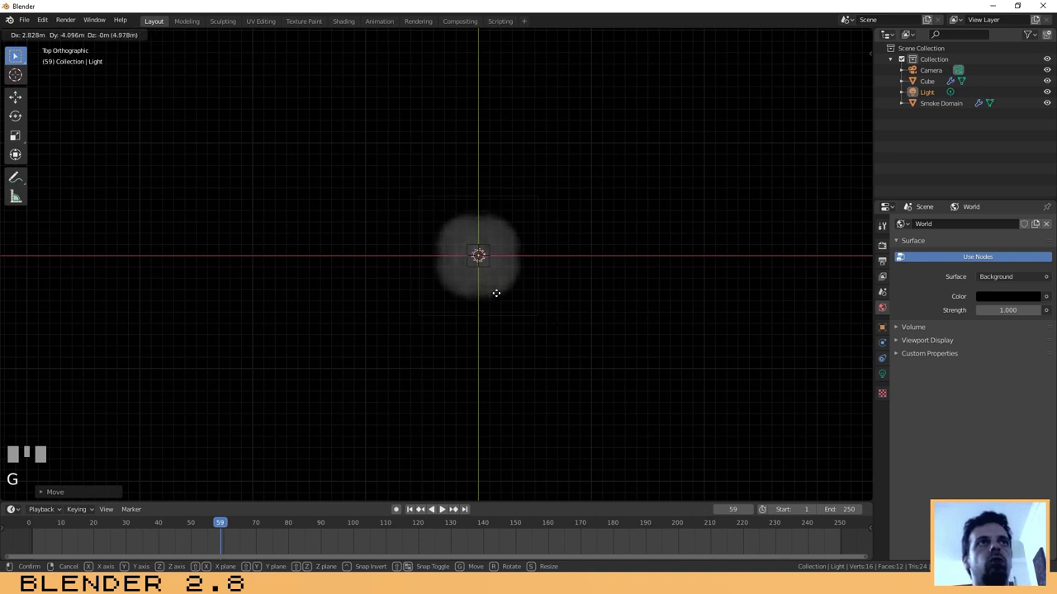
{"action": "left_click", "coordinate": [496, 293]}
{"action": "middle_click_drag", "start_coordinate": [556, 324], "coordinate": [526, 223]}
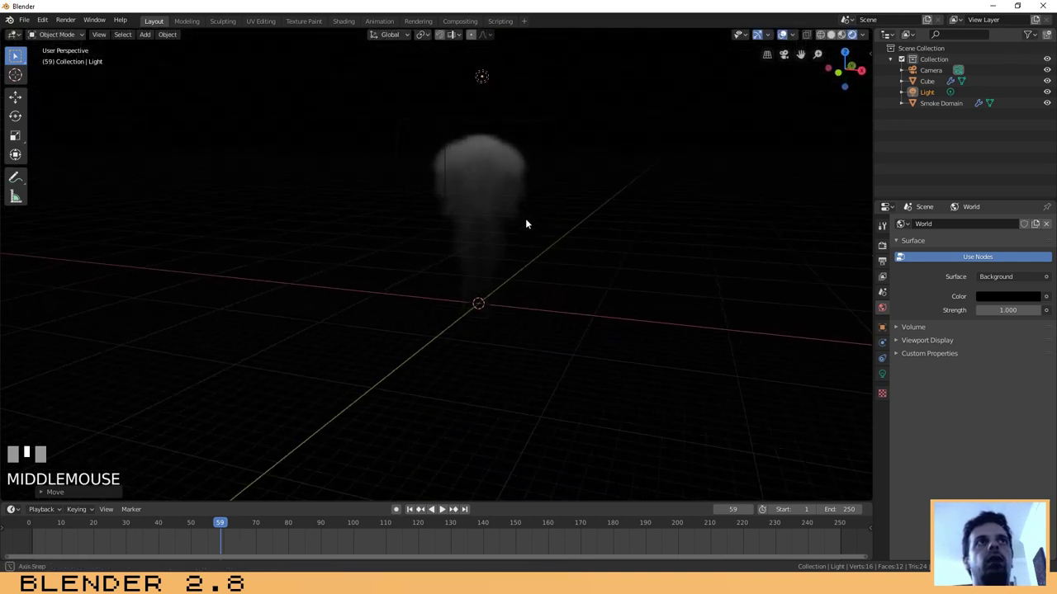
Change the light to a Sun light and set its strength to 10.
{"action": "left_click", "coordinate": [882, 375]}
{"action": "left_click", "coordinate": [952, 272]}
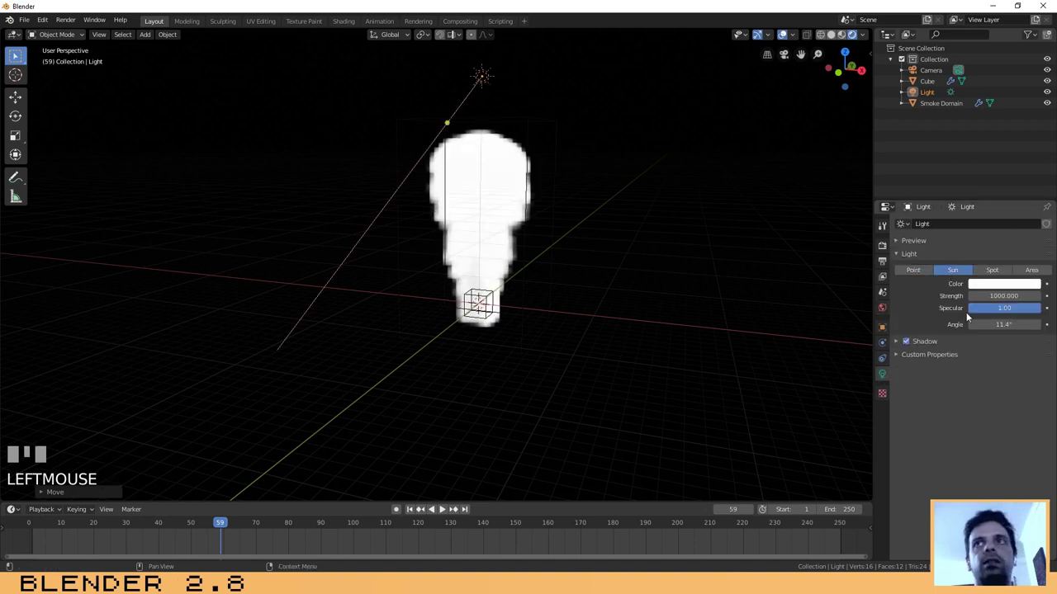
{"action": "left_click", "coordinate": [1017, 296]}
{"action": "left_click", "coordinate": [1017, 298]}
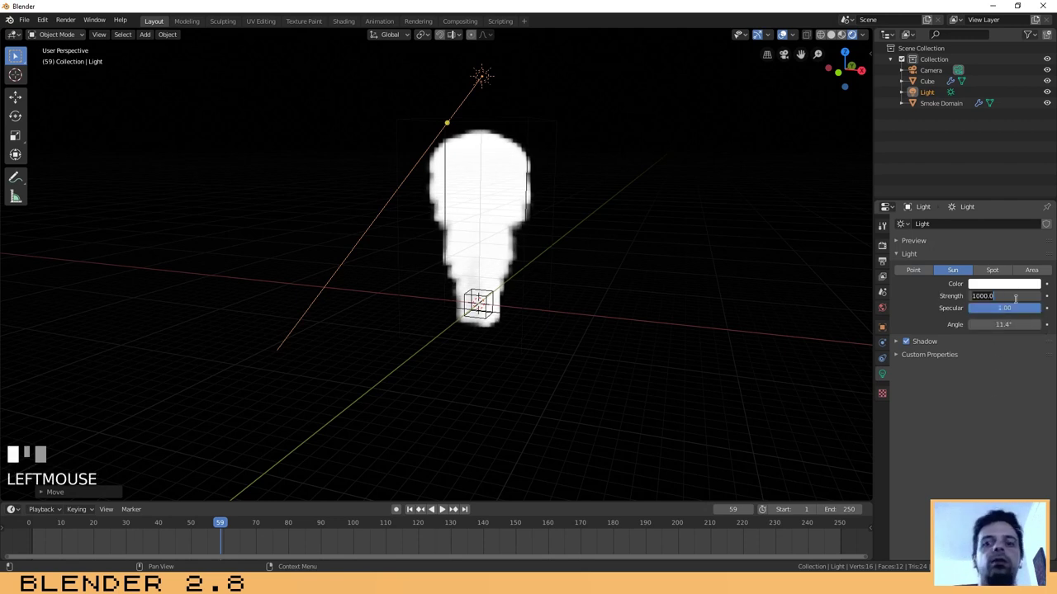
{"action": "type", "text": "0"}
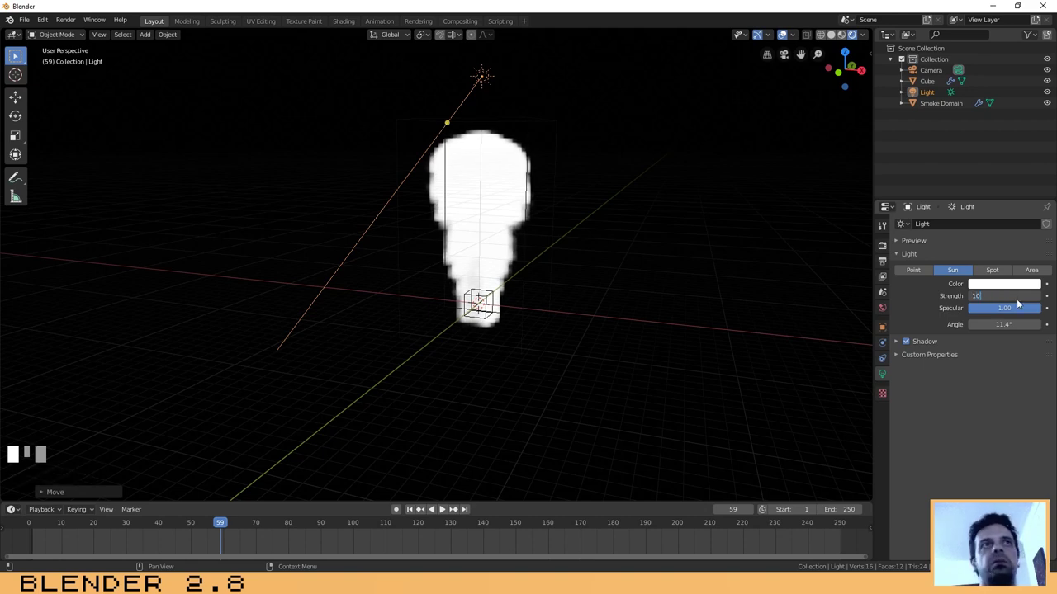
{"action": "key", "text": "KP_Enter"}
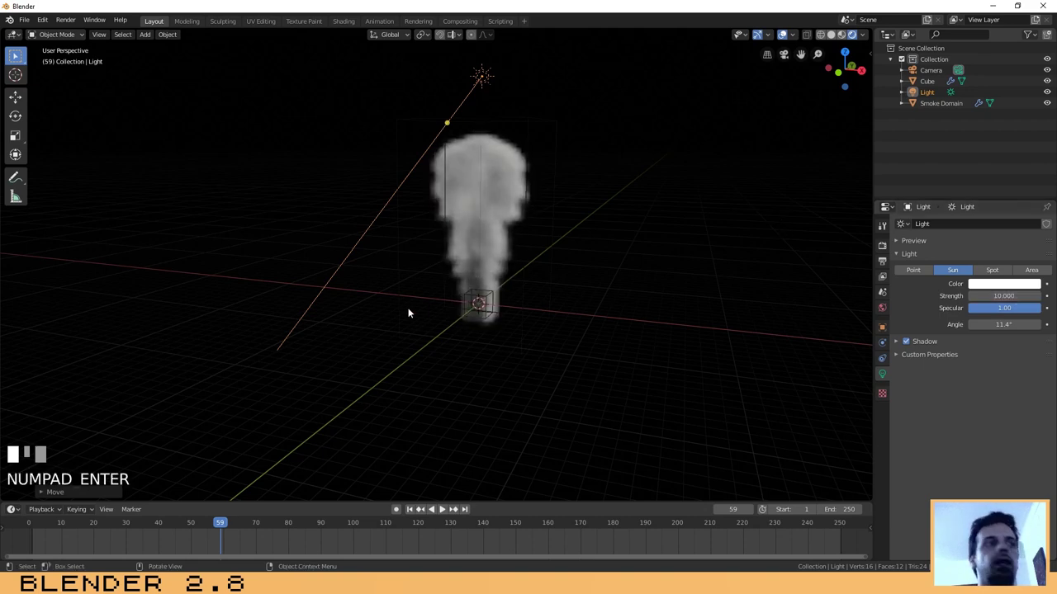
Scale the sun light and move it out to one side above the smoke column.
{"action": "middle_click_drag", "start_coordinate": [469, 276], "coordinate": [429, 326]}
{"action": "key", "text": "s"}
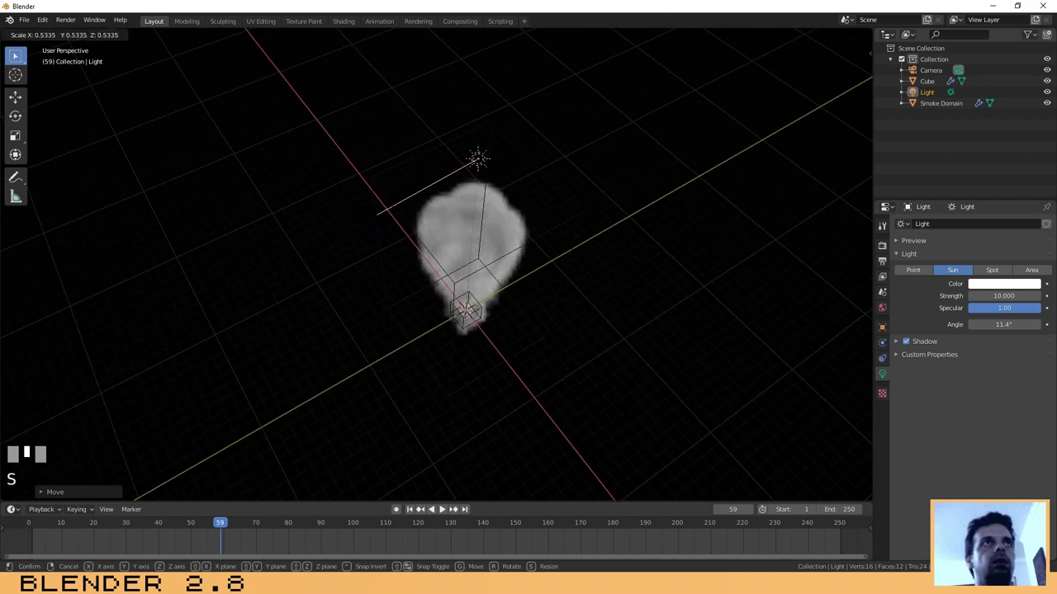
{"action": "left_click", "coordinate": [502, 207]}
{"action": "key", "text": "g"}
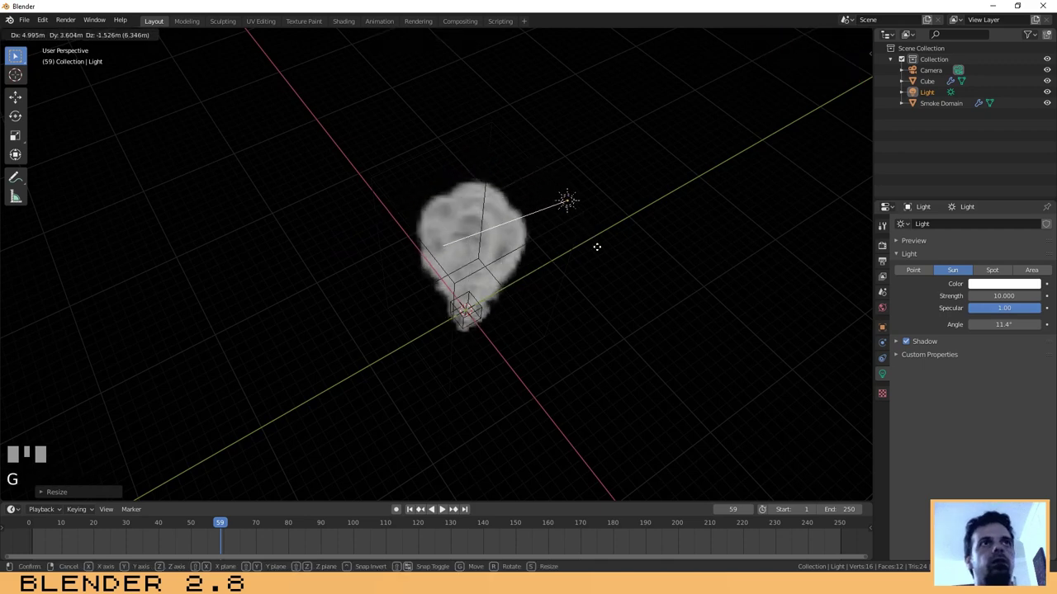
{"action": "left_click", "coordinate": [634, 264]}
{"action": "middle_click_drag", "start_coordinate": [515, 330], "coordinate": [569, 277]}
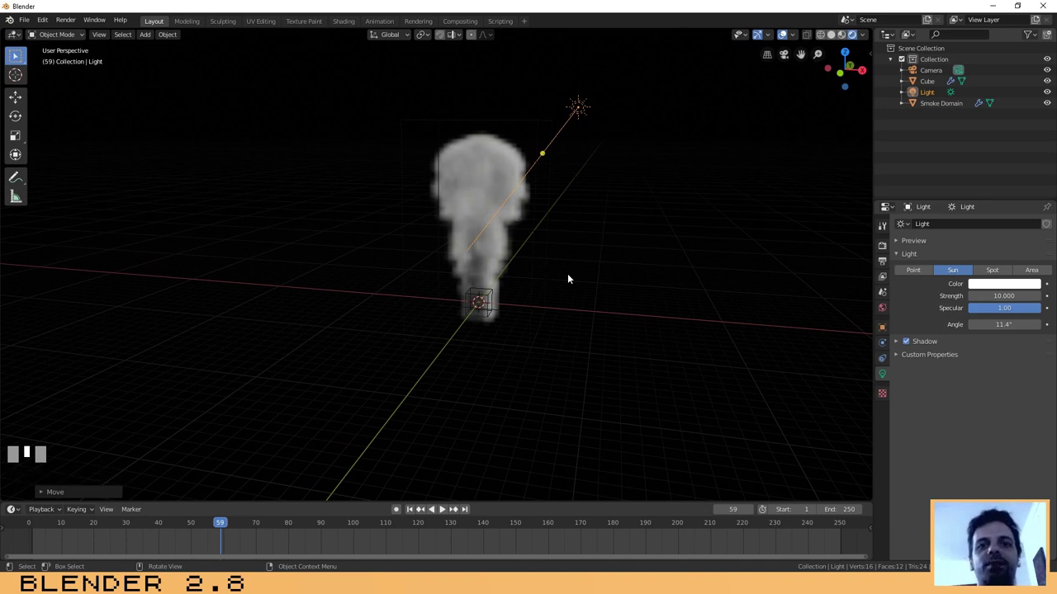
Set the sun light's color to orange.
{"action": "left_click", "coordinate": [1002, 286]}
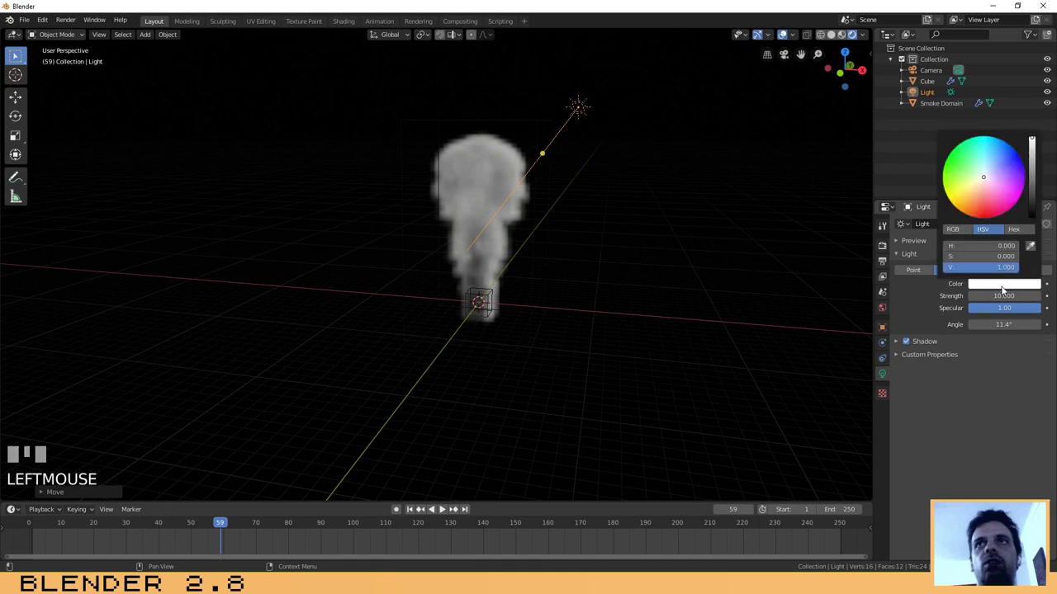
{"action": "mouse_move", "coordinate": [1032, 144]}
{"action": "left_mouse_down"}
{"action": "mouse_move", "coordinate": [1032, 158]}
{"action": "mouse_move", "coordinate": [971, 203]}
{"action": "left_mouse_up"}
{"action": "middle_click_drag", "start_coordinate": [421, 326], "coordinate": [497, 327]}
{"action": "middle_click_drag", "start_coordinate": [401, 286], "coordinate": [402, 306], "text": "shift"}
Reselect the sun light and play the orange-lit smoke simulation from another angle, stopping at frame 67.
{"action": "left_click", "coordinate": [485, 328]}
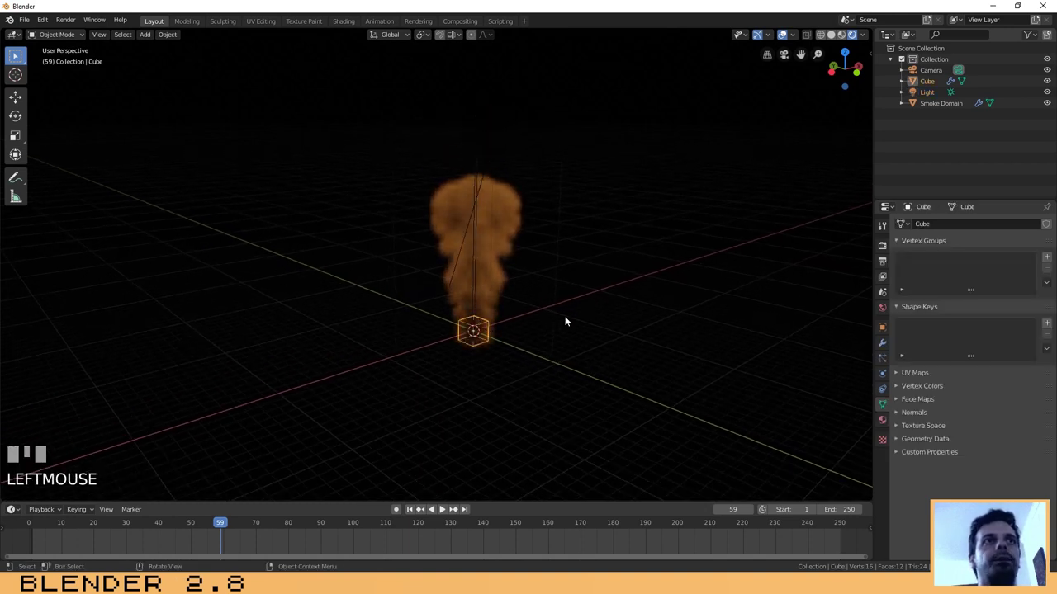
{"action": "middle_click_drag", "start_coordinate": [632, 265], "coordinate": [619, 239]}
{"action": "left_click", "coordinate": [479, 128]}
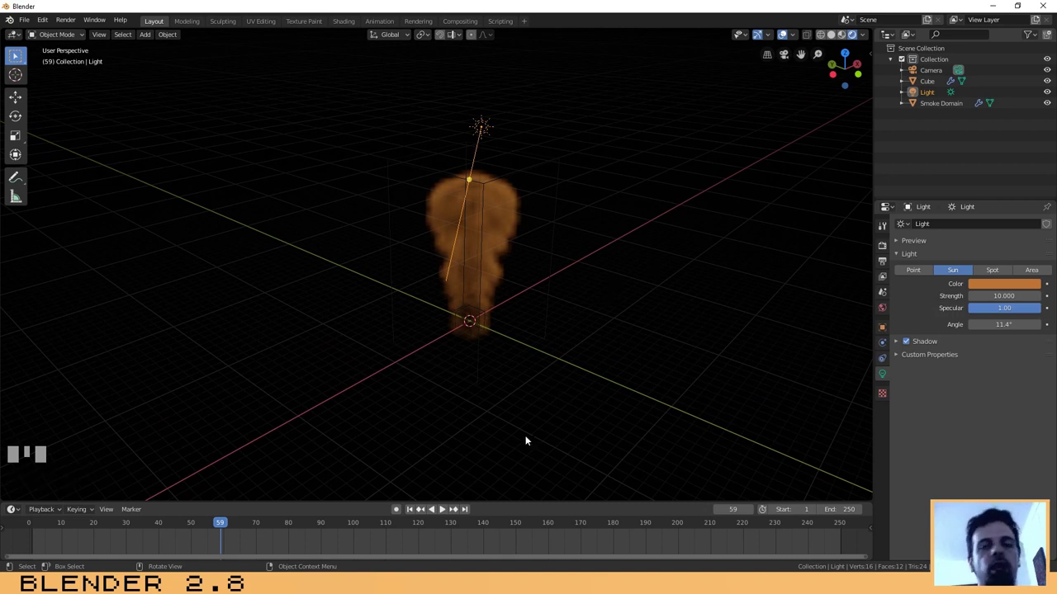
{"action": "middle_click_drag", "start_coordinate": [529, 334], "coordinate": [458, 347]}
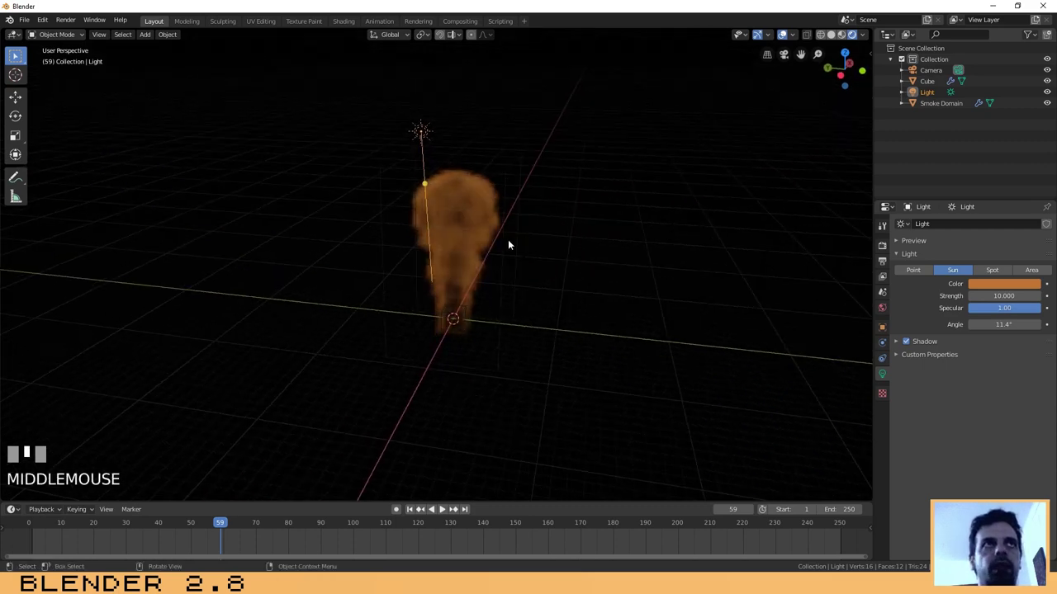
{"action": "left_click", "coordinate": [441, 510]}
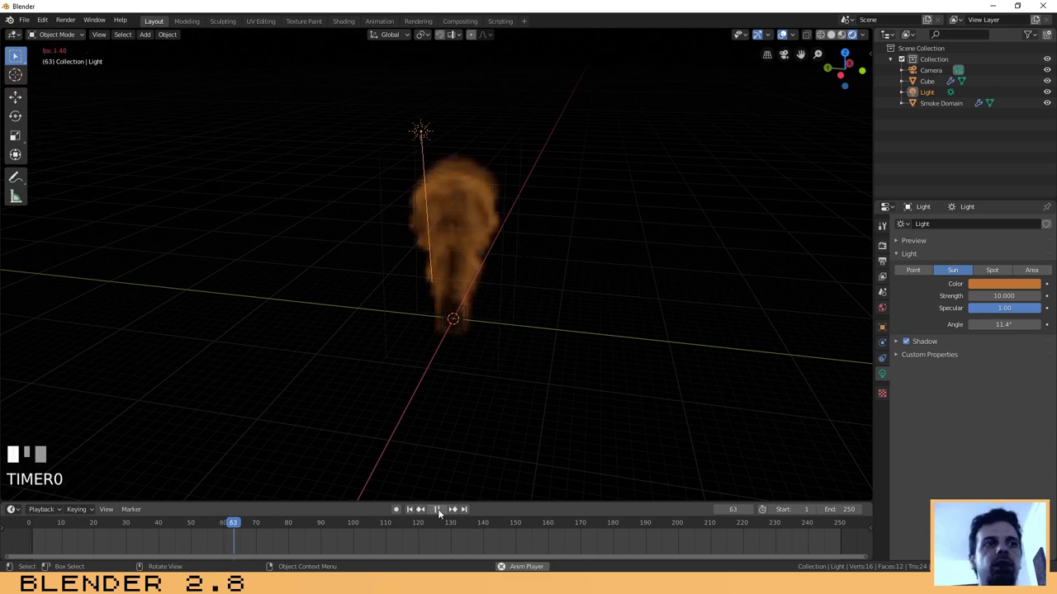
{"action": "left_click", "coordinate": [438, 508]}
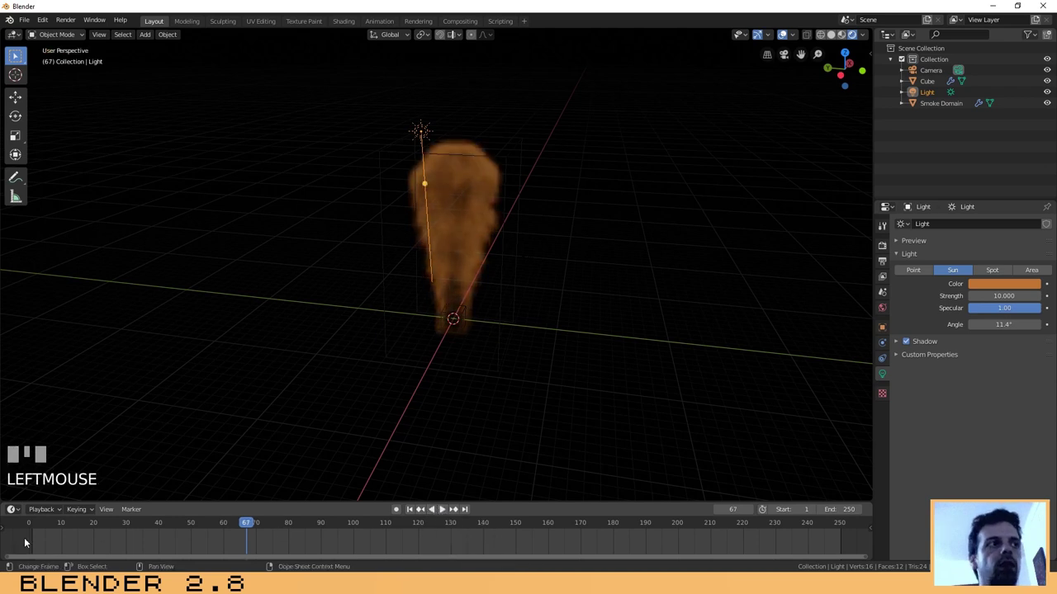
Return the animation to frame 1 and save the project as untitled.blend on the desktop.
{"action": "left_click_drag", "start_coordinate": [246, 527], "coordinate": [32, 526]}
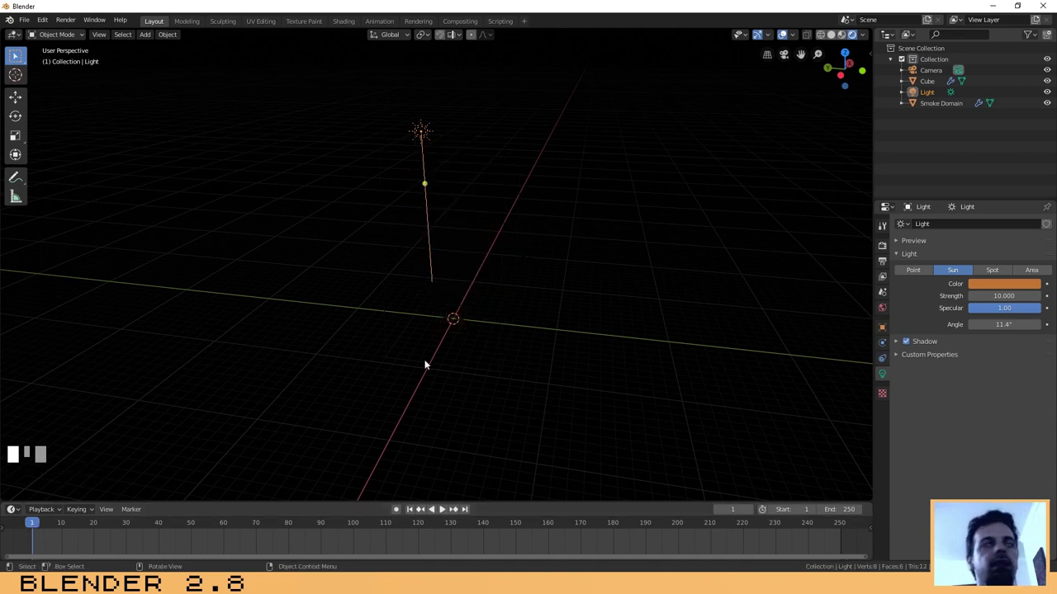
{"action": "left_click", "coordinate": [24, 19]}
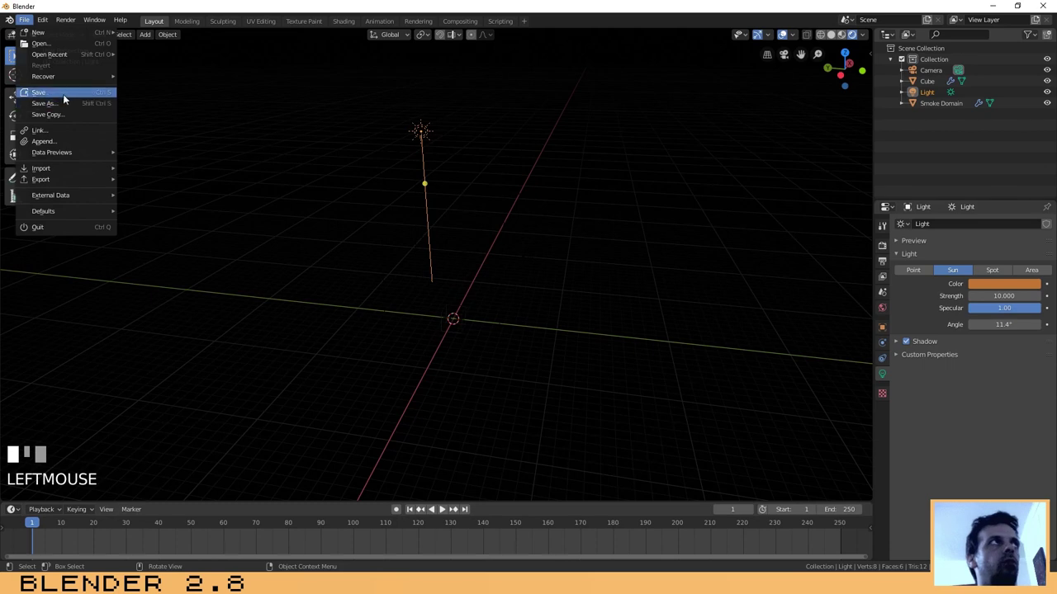
{"action": "left_click", "coordinate": [58, 93]}
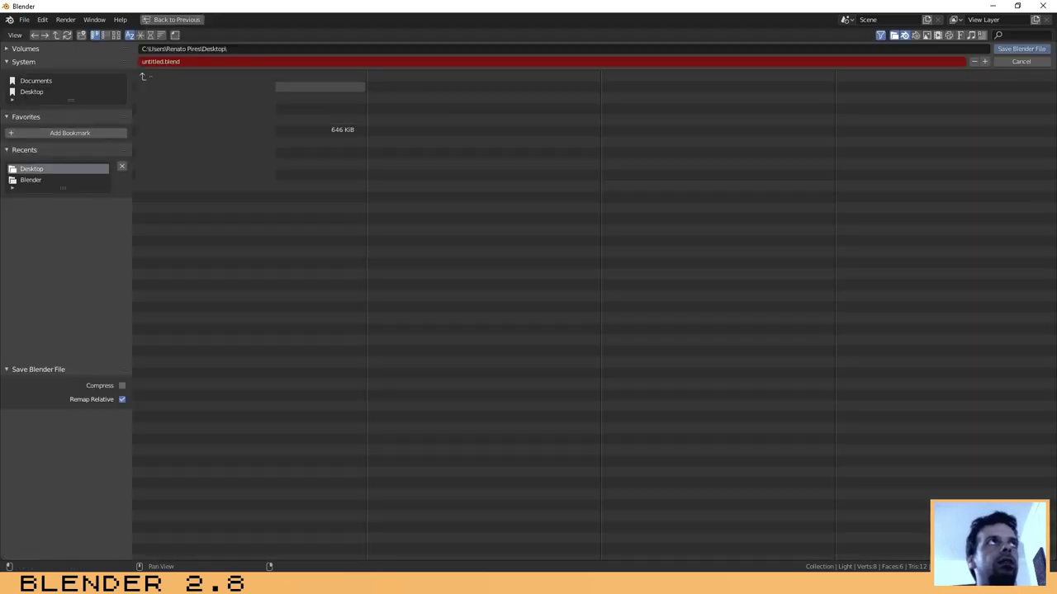
{"action": "left_click", "coordinate": [1017, 49]}
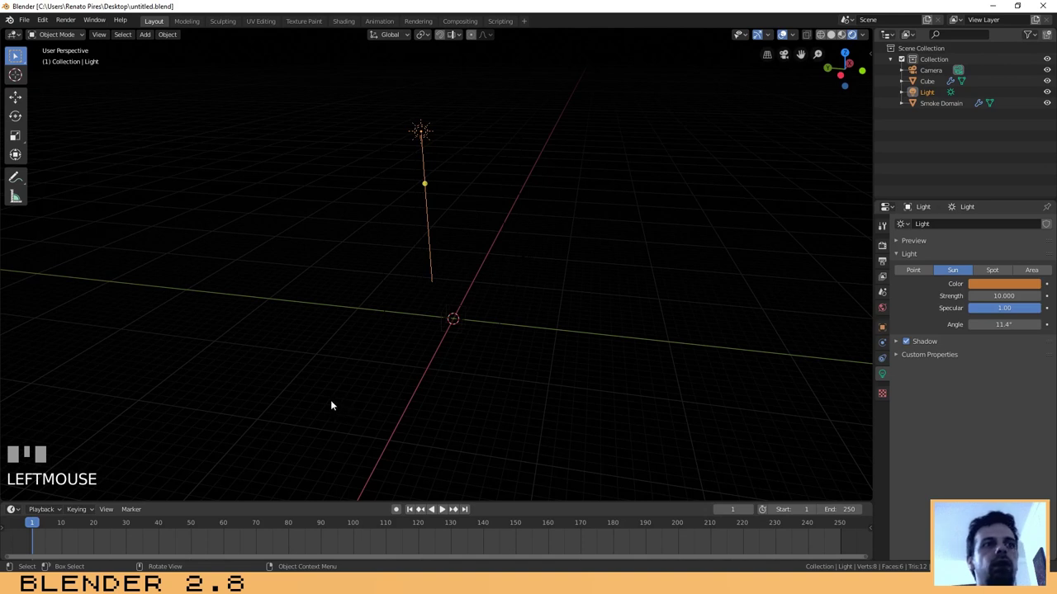
Bake the smoke domain's cache and play the baked simulation, stopping at frame 223.
{"action": "left_click", "coordinate": [502, 232]}
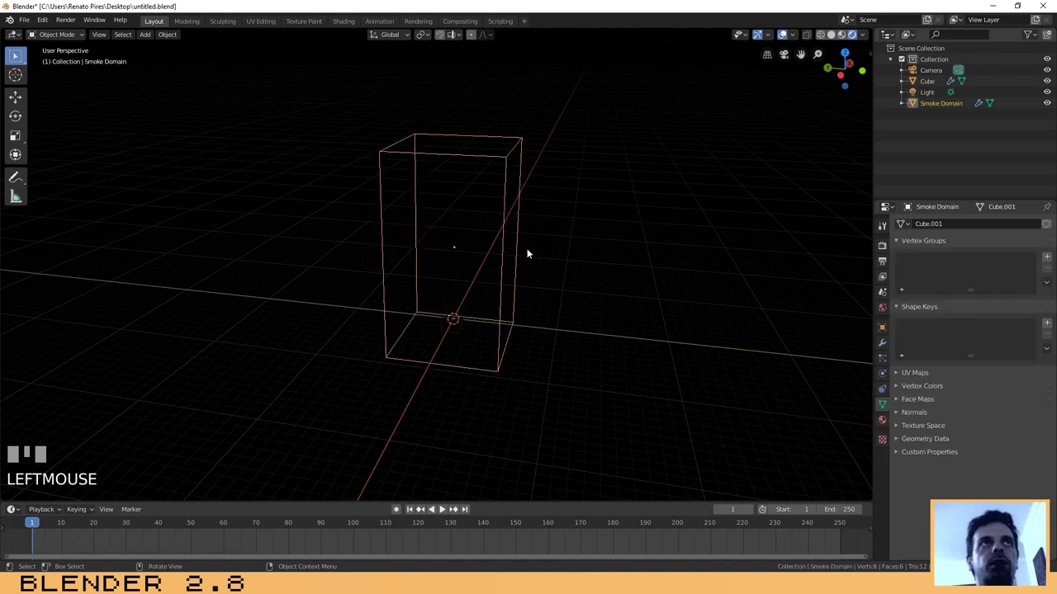
{"action": "left_click", "coordinate": [882, 373]}
{"action": "scroll", "coordinate": [949, 466], "scroll_direction": "down", "scroll_amount": 3}
{"action": "left_click", "coordinate": [904, 415]}
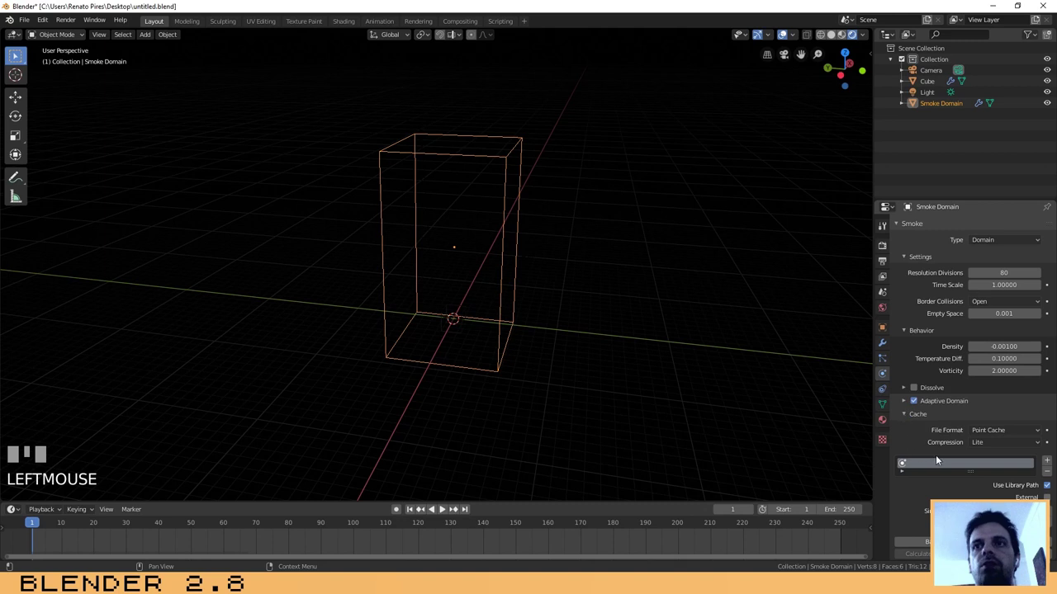
{"action": "scroll", "coordinate": [936, 455], "scroll_direction": "down", "scroll_amount": 2}
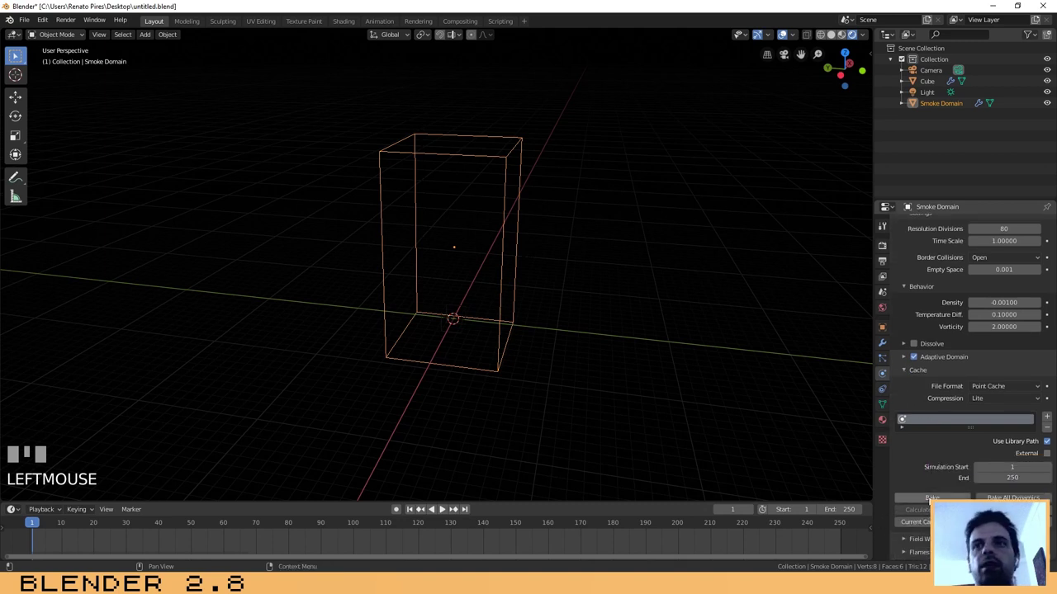
{"action": "left_click", "coordinate": [930, 500]}
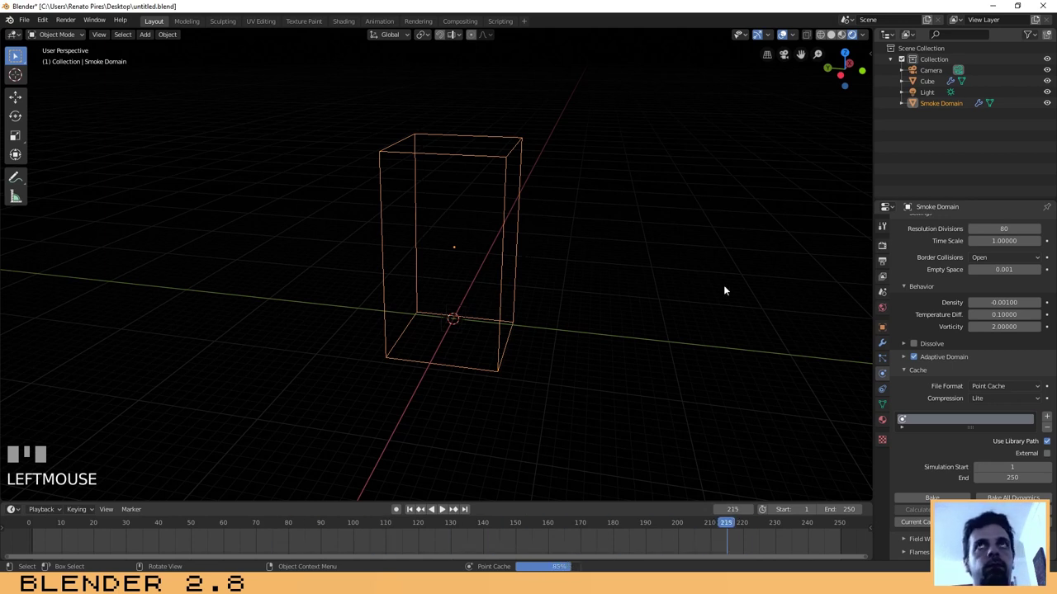
{"action": "left_click", "coordinate": [440, 510]}
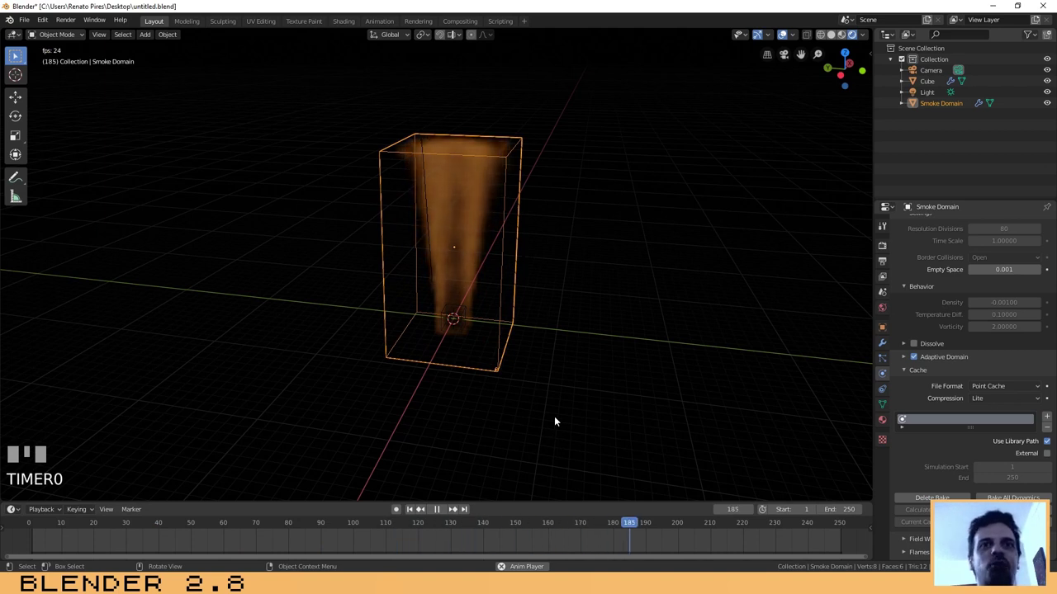
{"action": "key", "text": "space"}
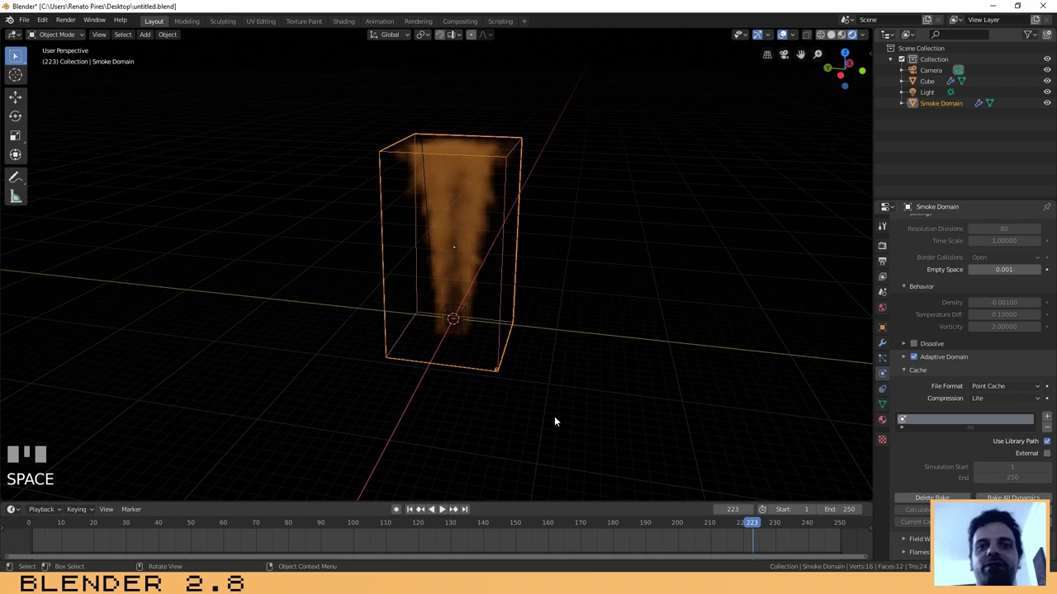
Align the camera to a view of the whole smoke domain and enable Lock Camera to View.
{"action": "middle_click_drag", "start_coordinate": [441, 338], "coordinate": [407, 329]}
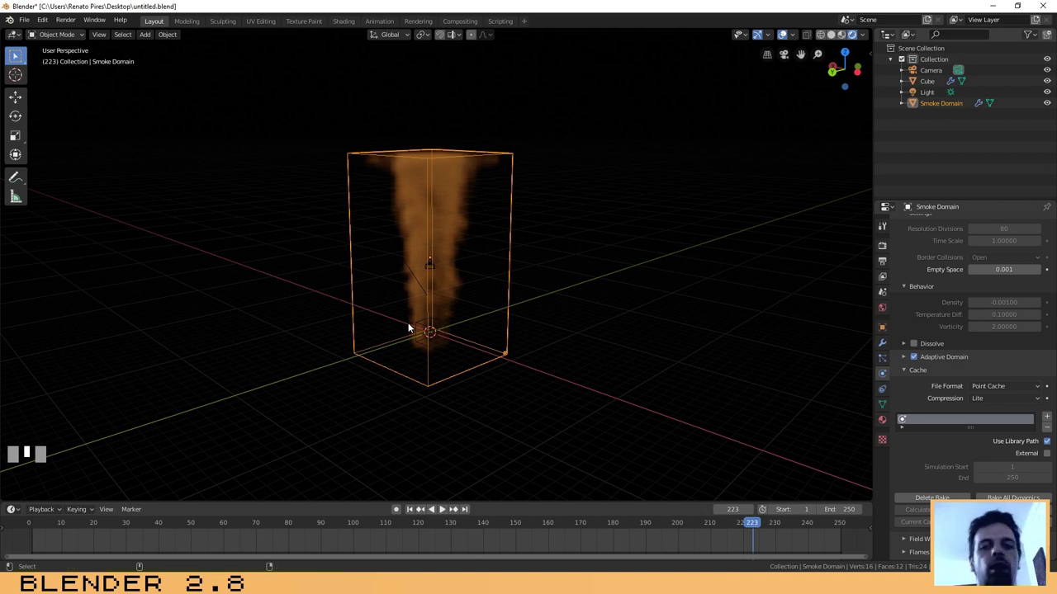
{"action": "key", "text": "ctrl+alt+KP_0"}
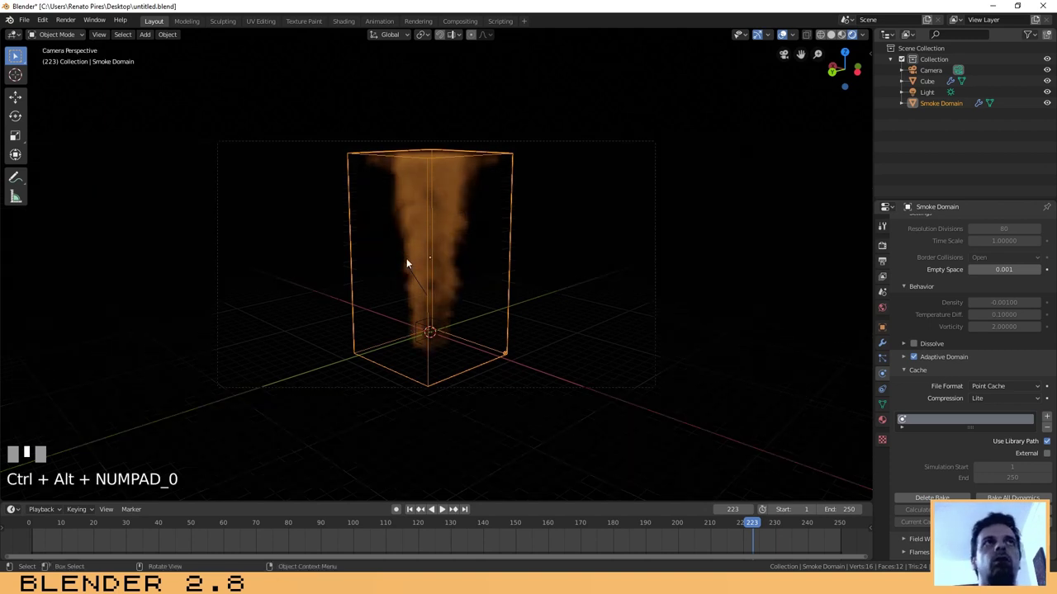
{"action": "scroll", "coordinate": [421, 263], "scroll_direction": "up", "scroll_amount": 3}
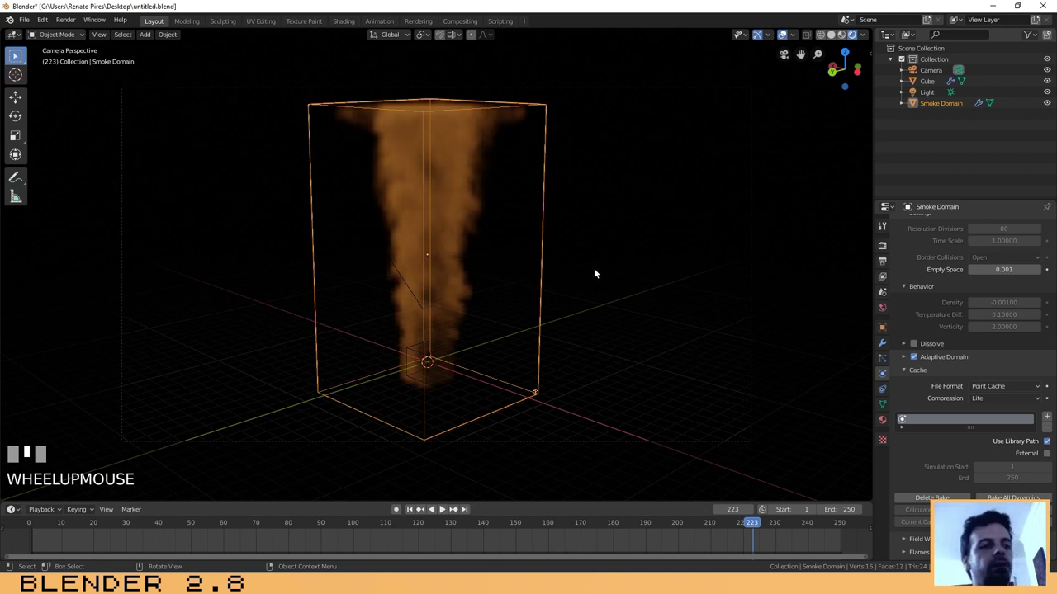
{"action": "key", "text": "n"}
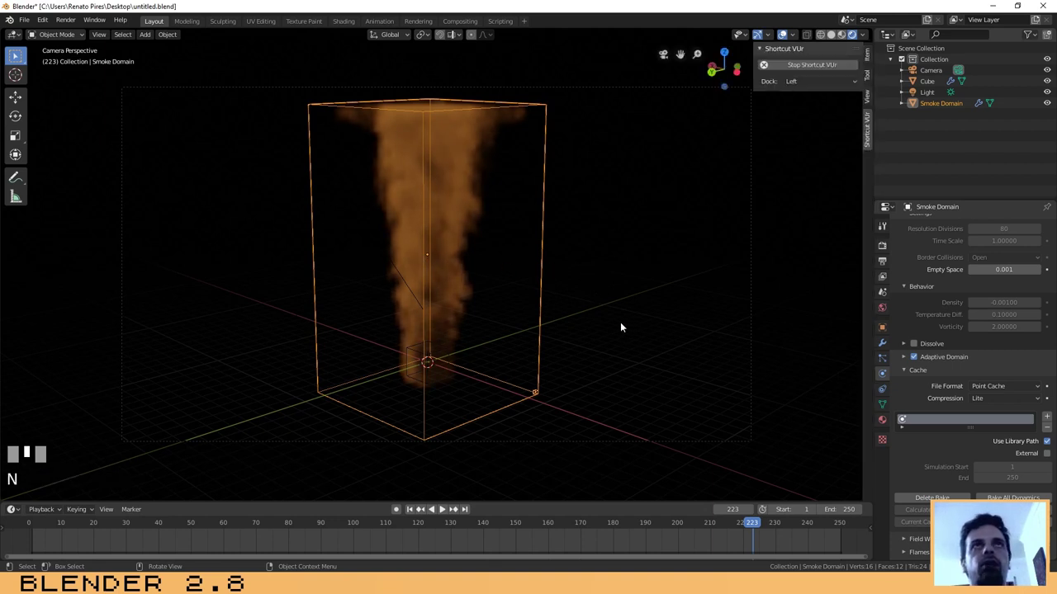
{"action": "left_click", "coordinate": [866, 97]}
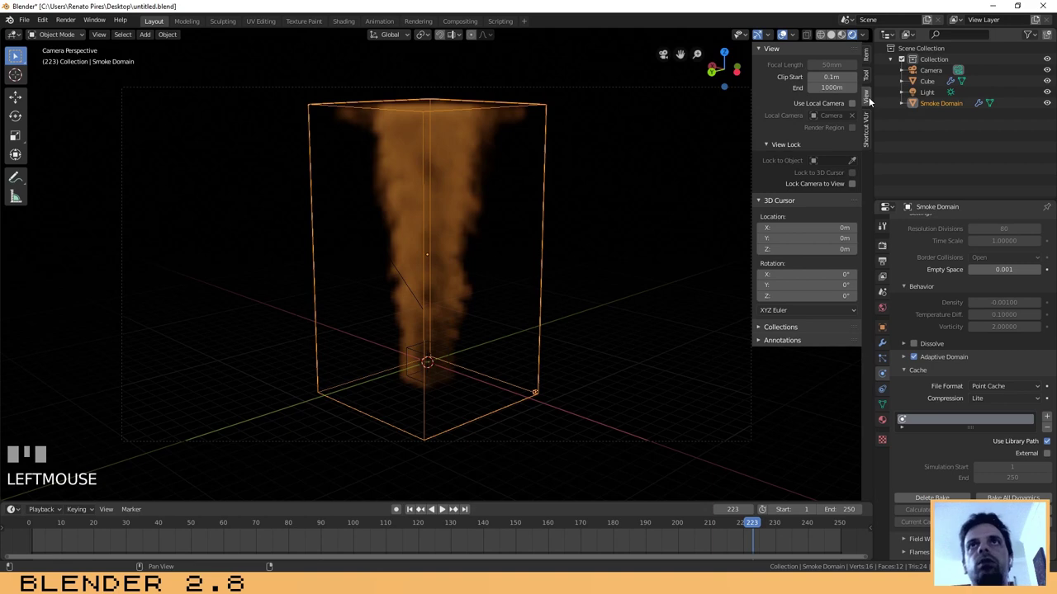
{"action": "left_click", "coordinate": [851, 183]}
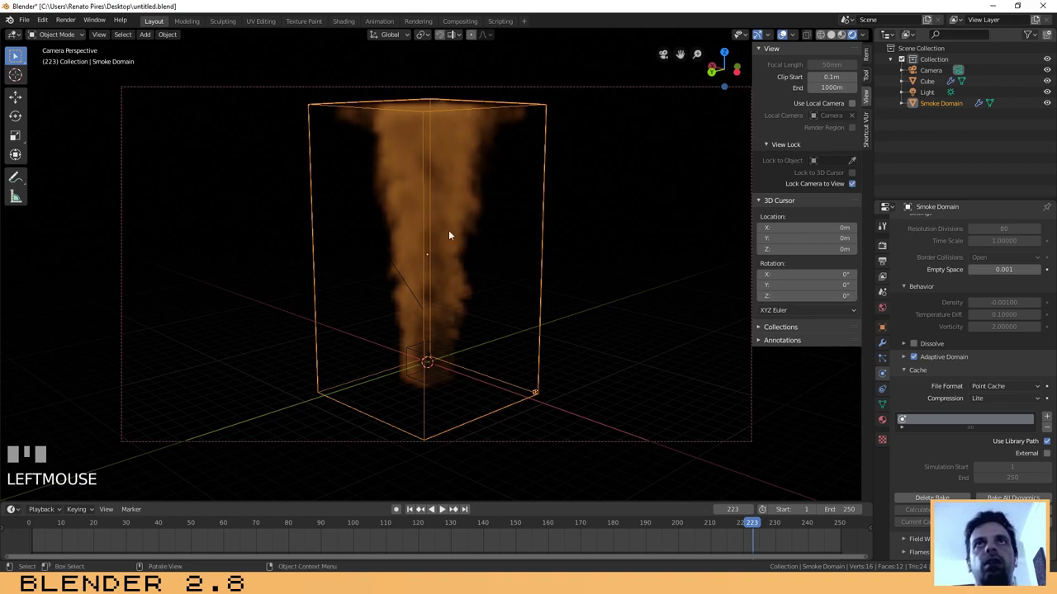
Reframe the camera closer to the smoke domain so the plume fills the frame's height and its base sits at the lower edge.
{"action": "scroll", "coordinate": [444, 261], "scroll_direction": "up", "scroll_amount": 4}
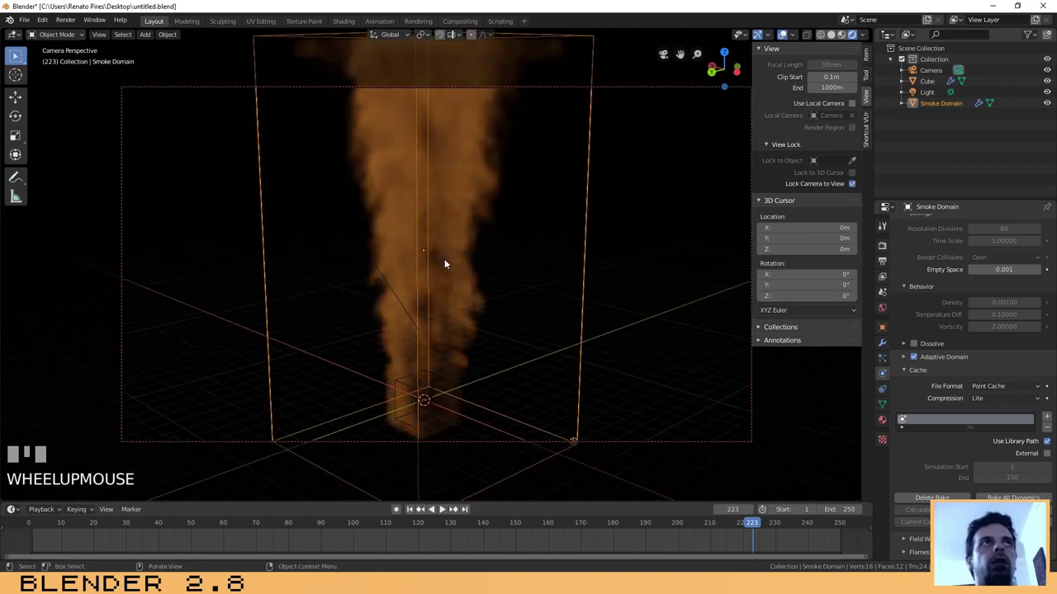
{"action": "scroll", "coordinate": [444, 261], "scroll_direction": "down", "scroll_amount": 2}
{"action": "middle_click_drag", "start_coordinate": [432, 297], "coordinate": [567, 284], "text": "shift"}
{"action": "middle_click_drag", "start_coordinate": [557, 283], "coordinate": [445, 349], "text": "shift"}
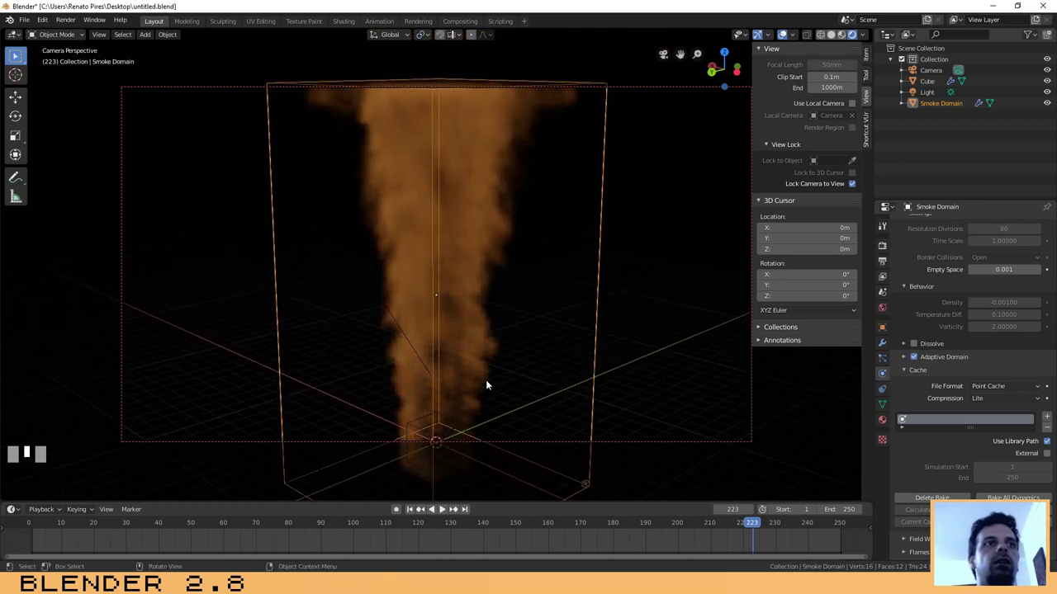
Scale the smoke-emitting cube at the plume's base down uniformly to less than a third of its size.
{"action": "left_click", "coordinate": [460, 431]}
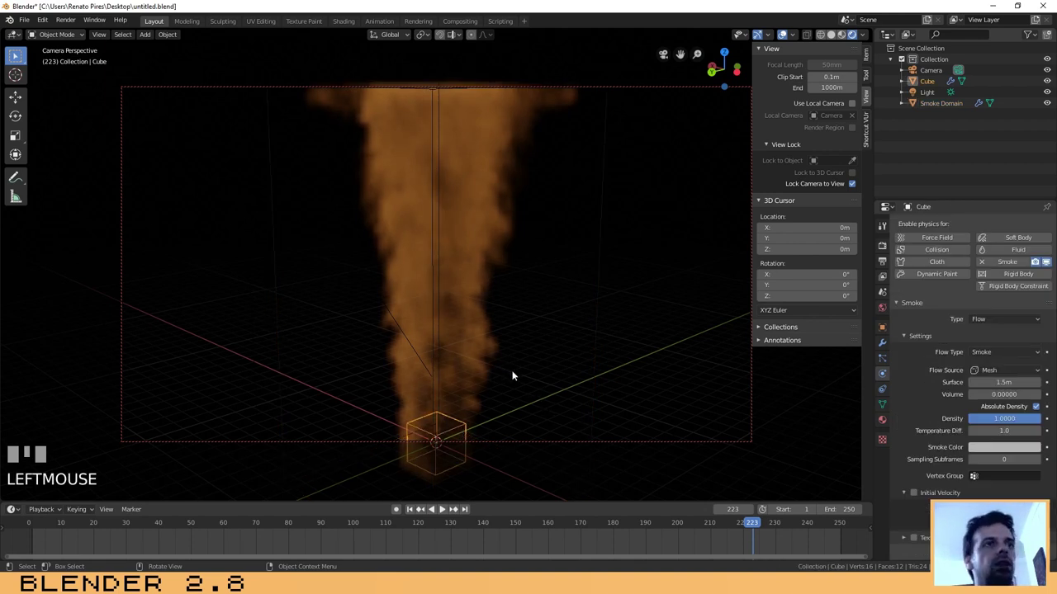
{"action": "key", "text": "s"}
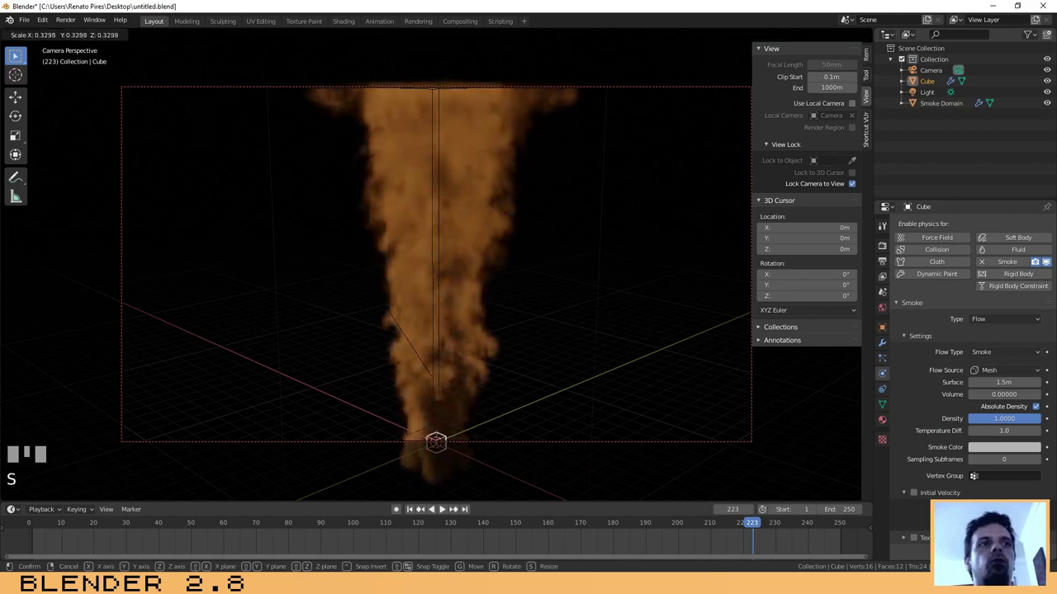
{"action": "left_click", "coordinate": [509, 406]}
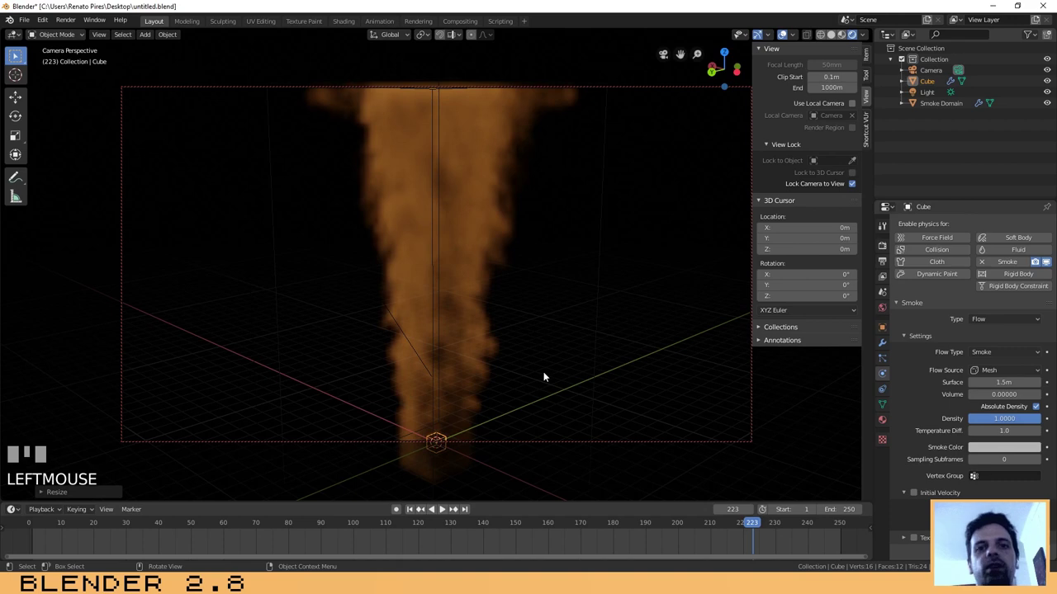
{"action": "key", "text": "s"}
{"action": "left_click", "coordinate": [503, 401]}
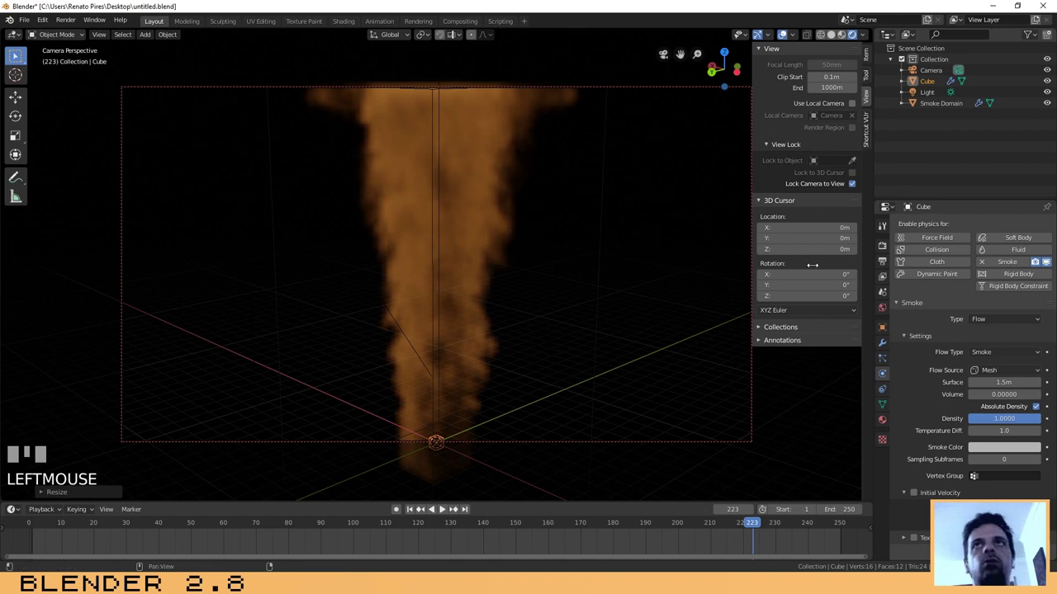
Configure the render output as AVI JPEG at 100% quality, saved to the Desktop folder.
{"action": "key", "text": "n"}
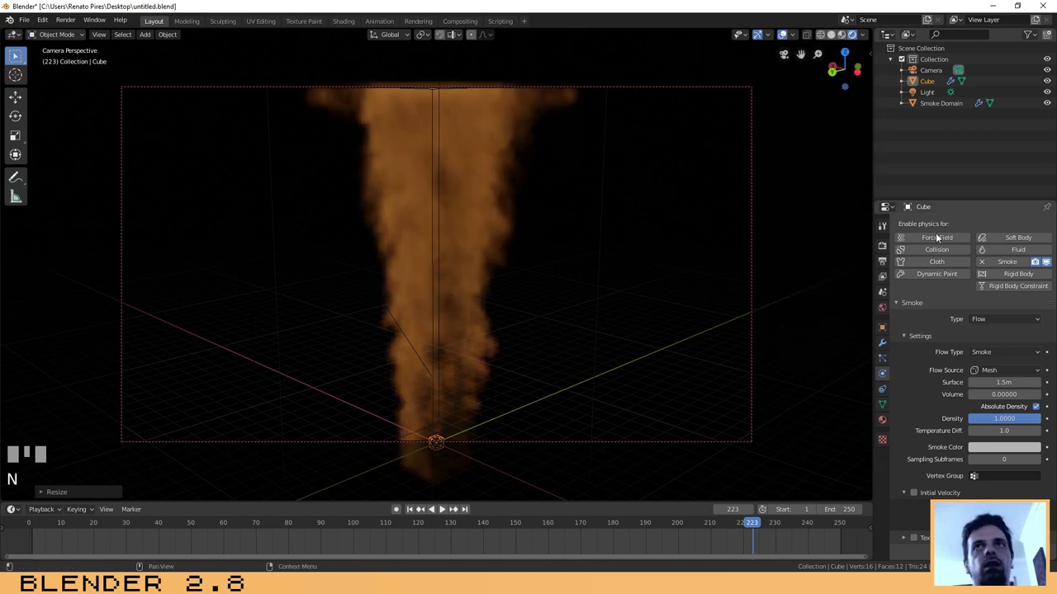
{"action": "left_click", "coordinate": [882, 260]}
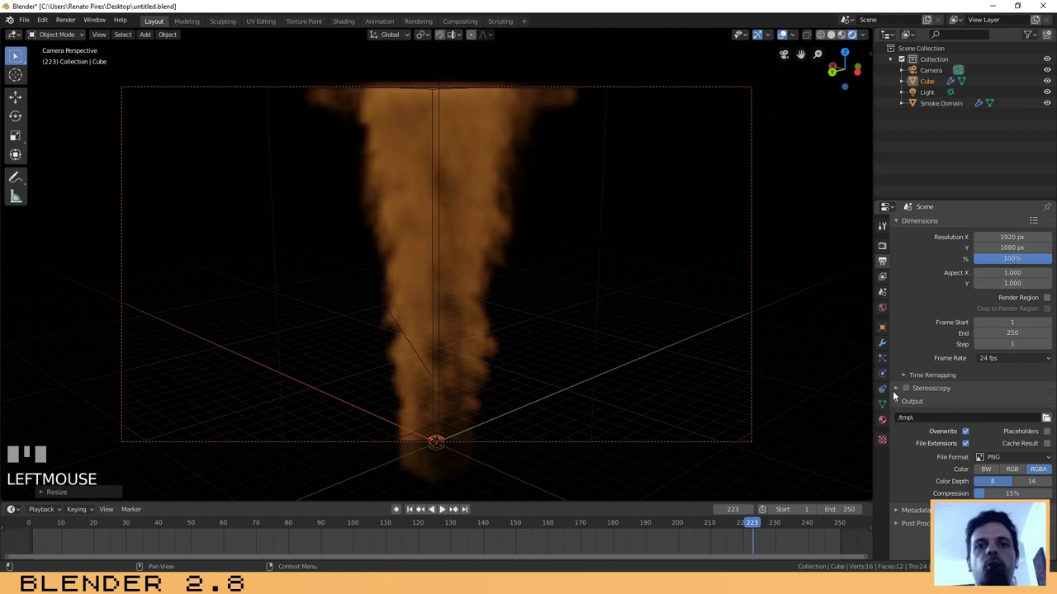
{"action": "left_click", "coordinate": [1032, 459]}
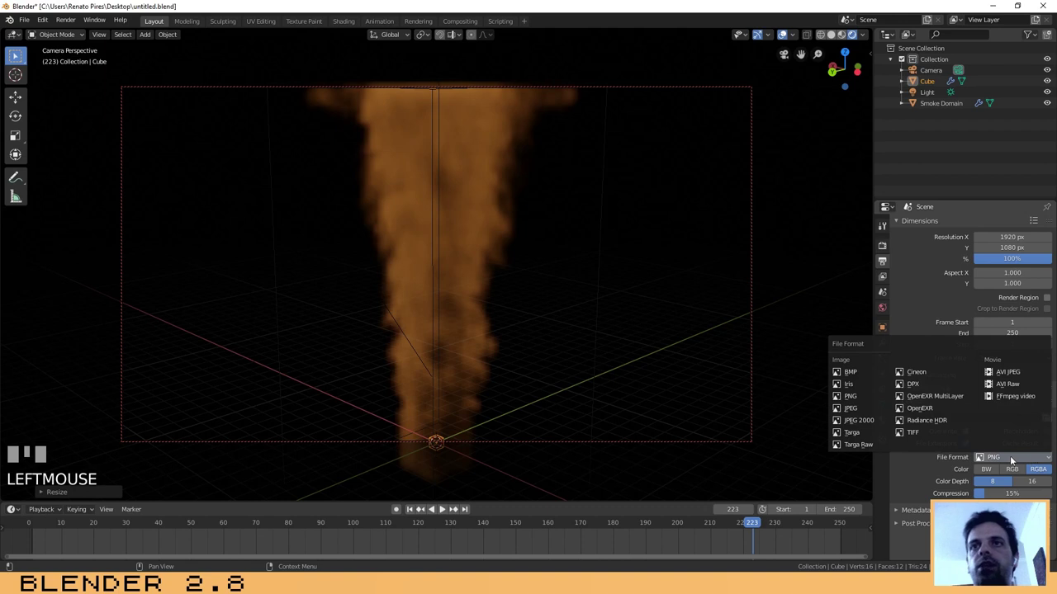
{"action": "left_click", "coordinate": [1007, 372]}
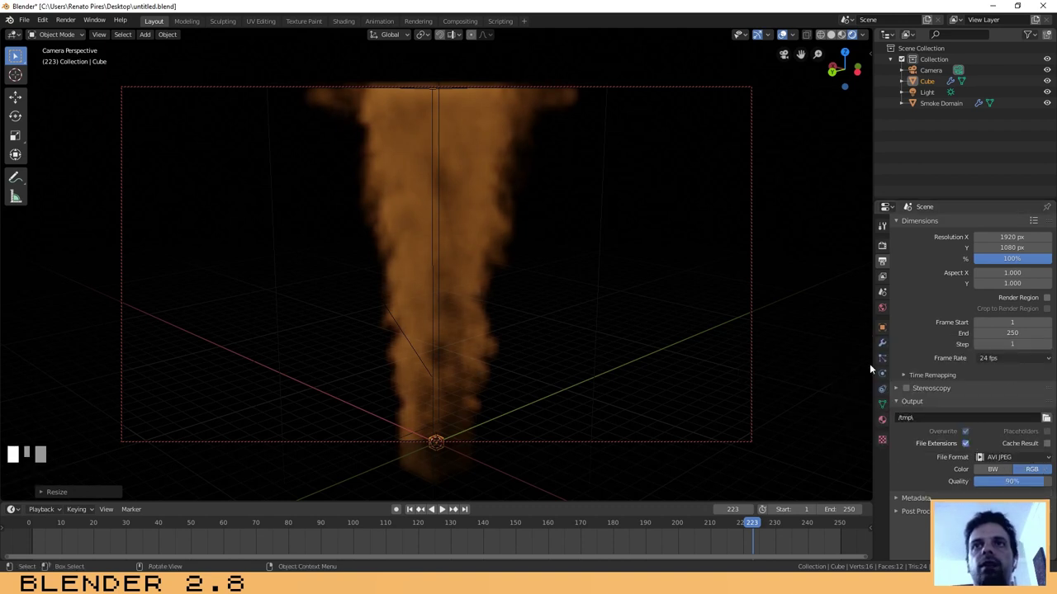
{"action": "left_click", "coordinate": [1045, 420]}
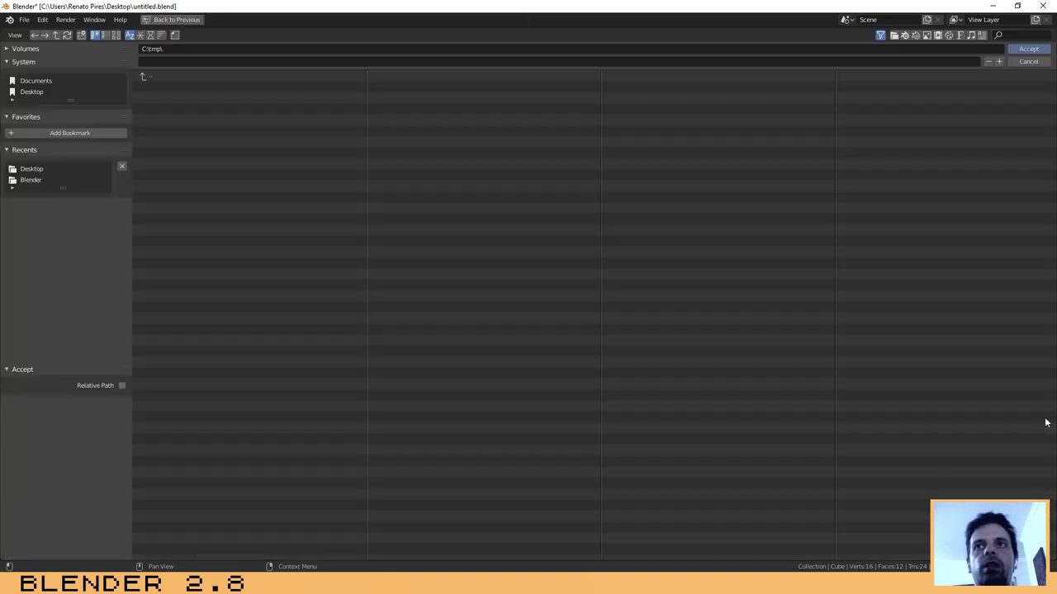
{"action": "left_click", "coordinate": [28, 95]}
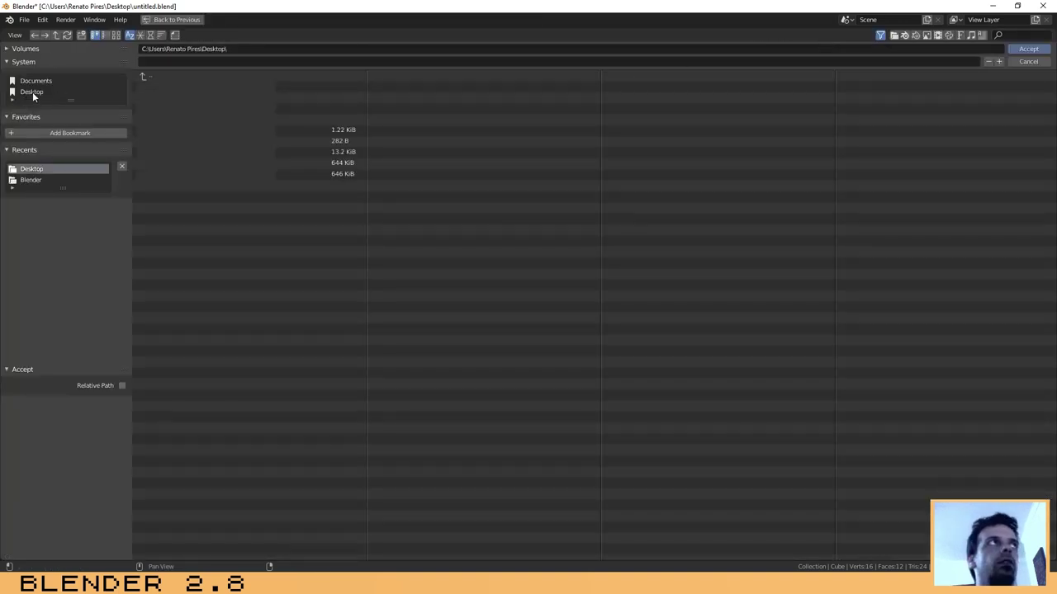
{"action": "left_click", "coordinate": [1021, 50]}
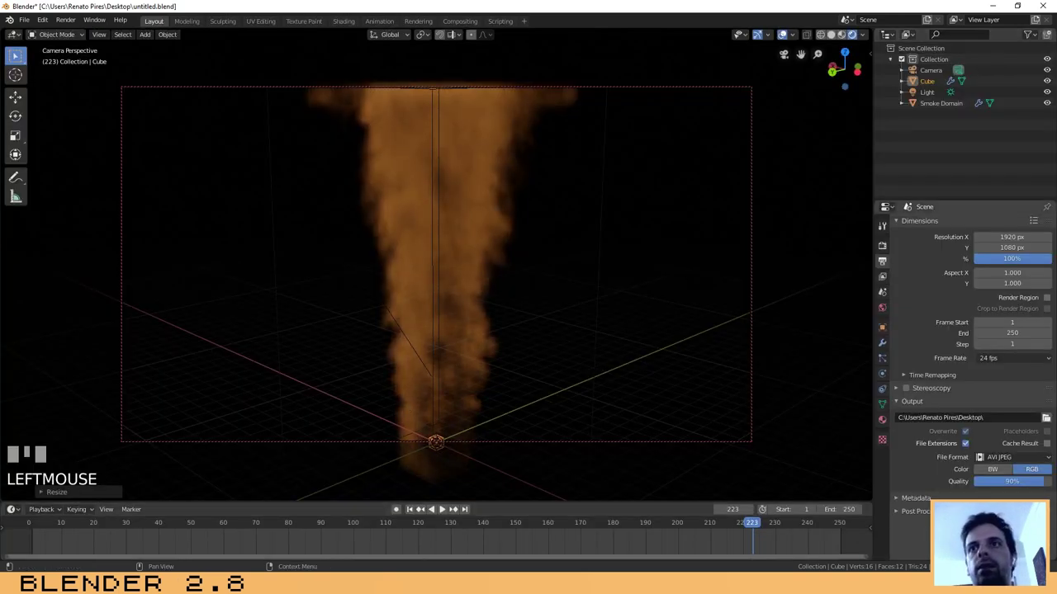
{"action": "left_click_drag", "start_coordinate": [1013, 481], "coordinate": [1036, 482]}
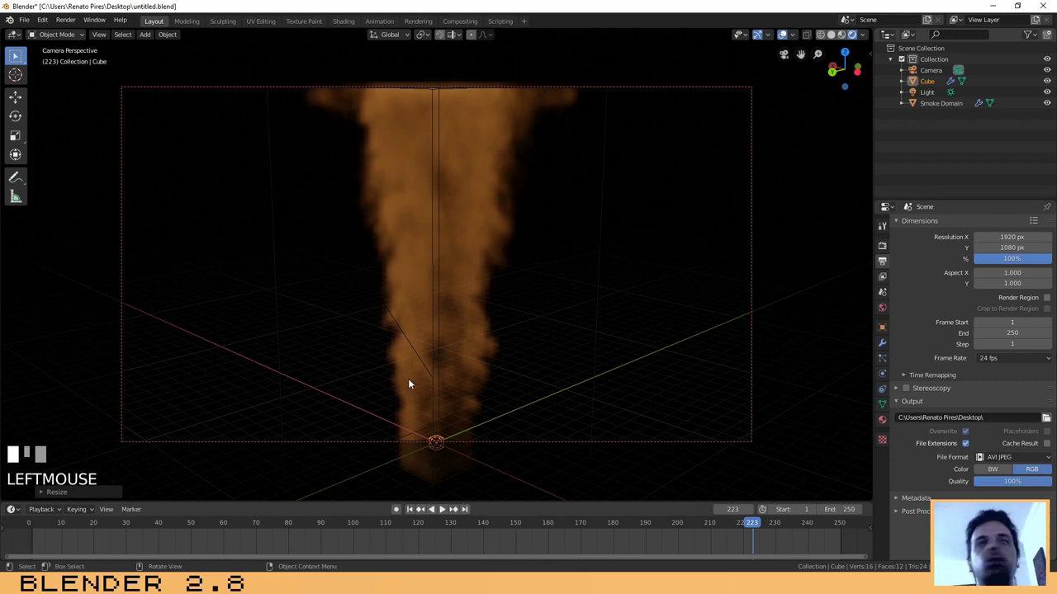
Render the current frame as a still image, inspect the whole picture and close the render window.
{"action": "left_click", "coordinate": [66, 20]}
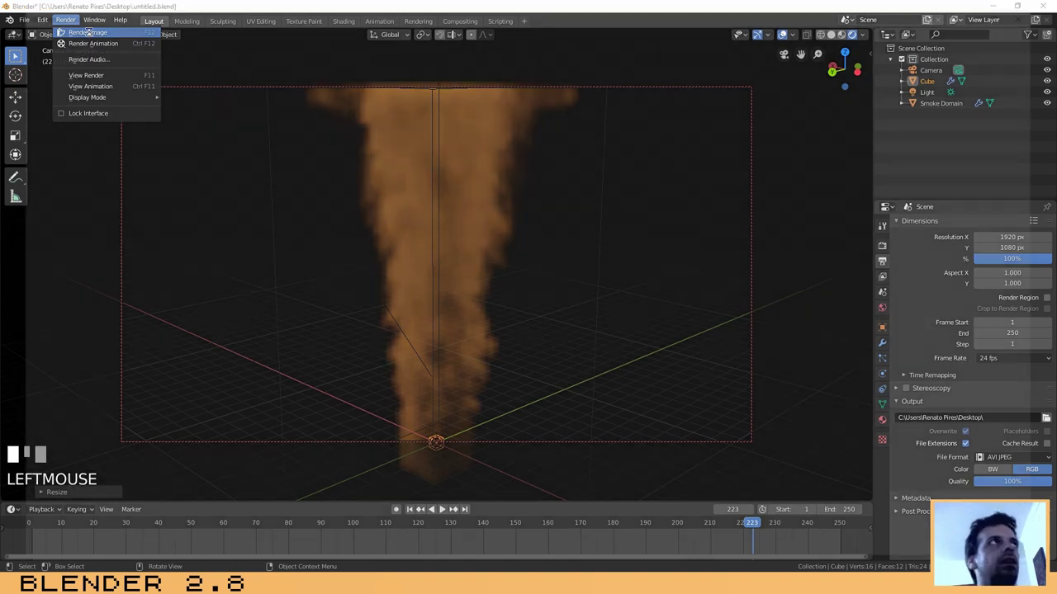
{"action": "left_click", "coordinate": [88, 33]}
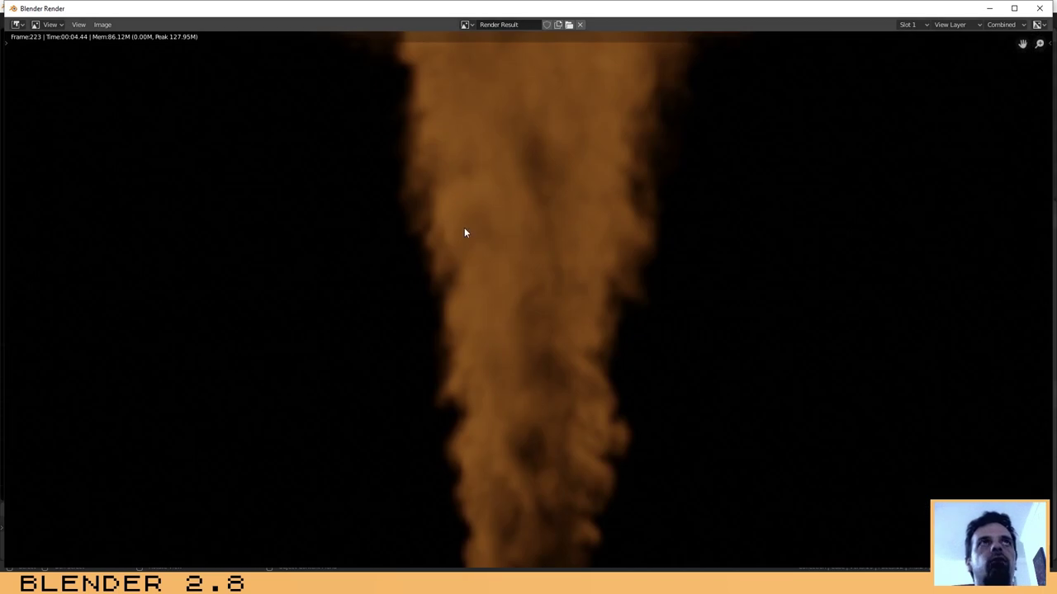
{"action": "scroll", "coordinate": [465, 229], "scroll_direction": "down", "scroll_amount": 3}
{"action": "scroll", "coordinate": [475, 260], "scroll_direction": "up", "scroll_amount": 1}
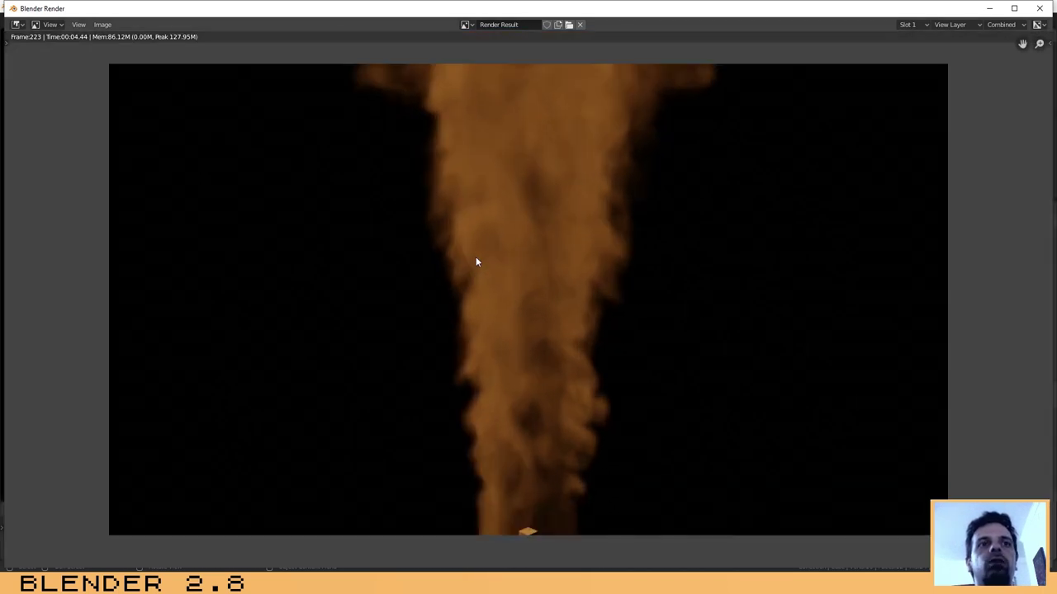
{"action": "scroll", "coordinate": [476, 262], "scroll_direction": "down", "scroll_amount": 1}
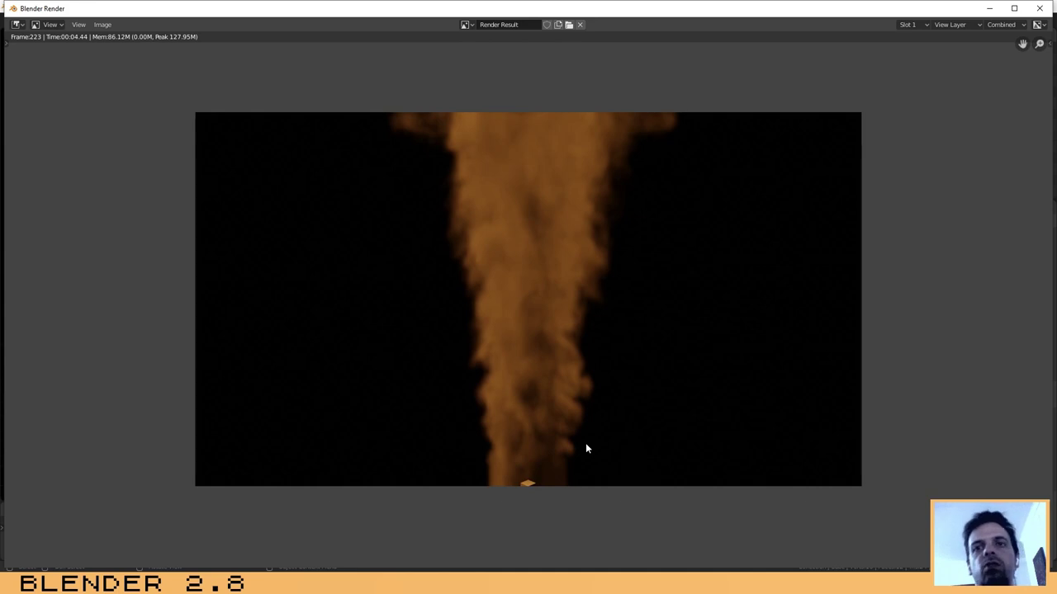
{"action": "left_click", "coordinate": [1040, 7]}
Move the small cube outside the camera frame, below its lower edge, and render the still image again.
{"action": "key", "text": "g"}
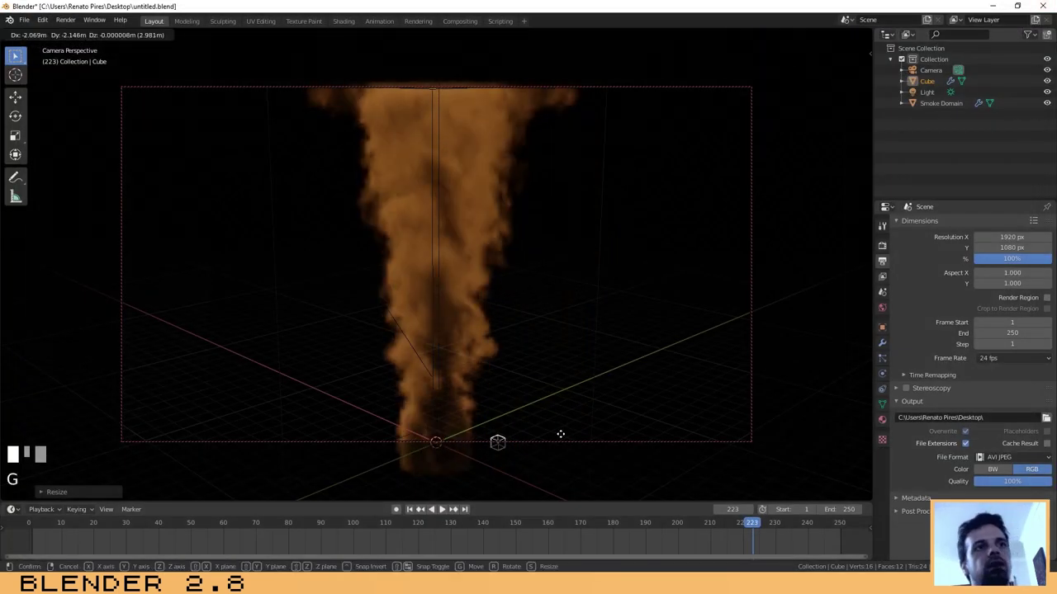
{"action": "left_click", "coordinate": [731, 450]}
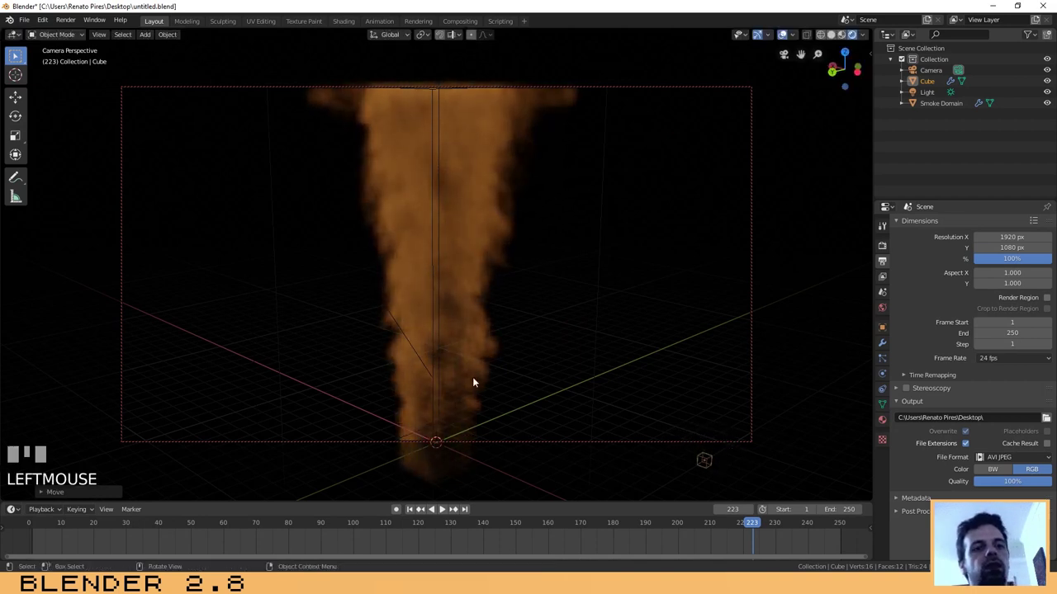
{"action": "left_click", "coordinate": [66, 20]}
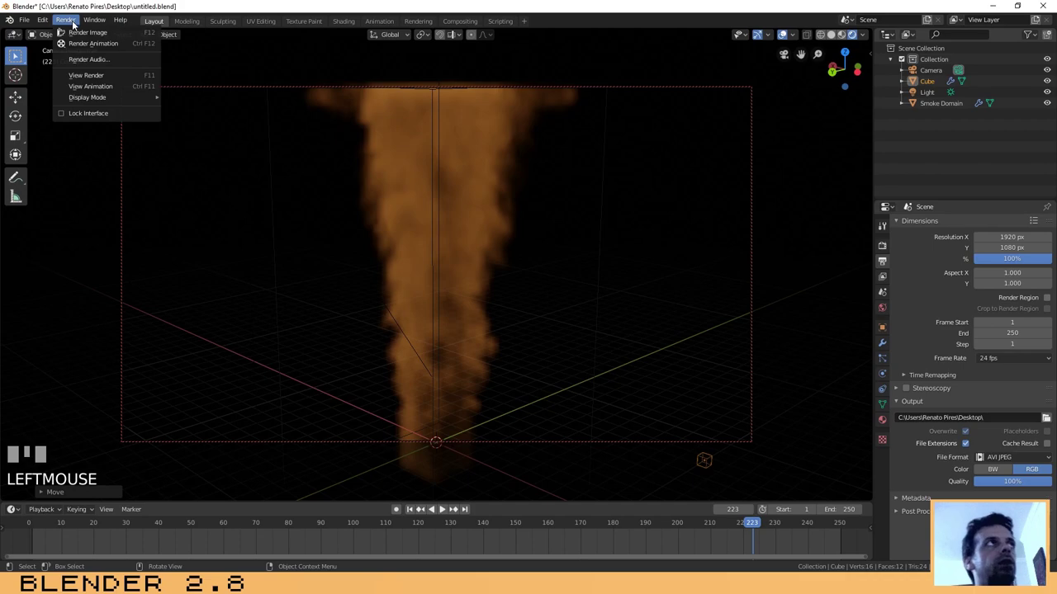
{"action": "left_click", "coordinate": [86, 33]}
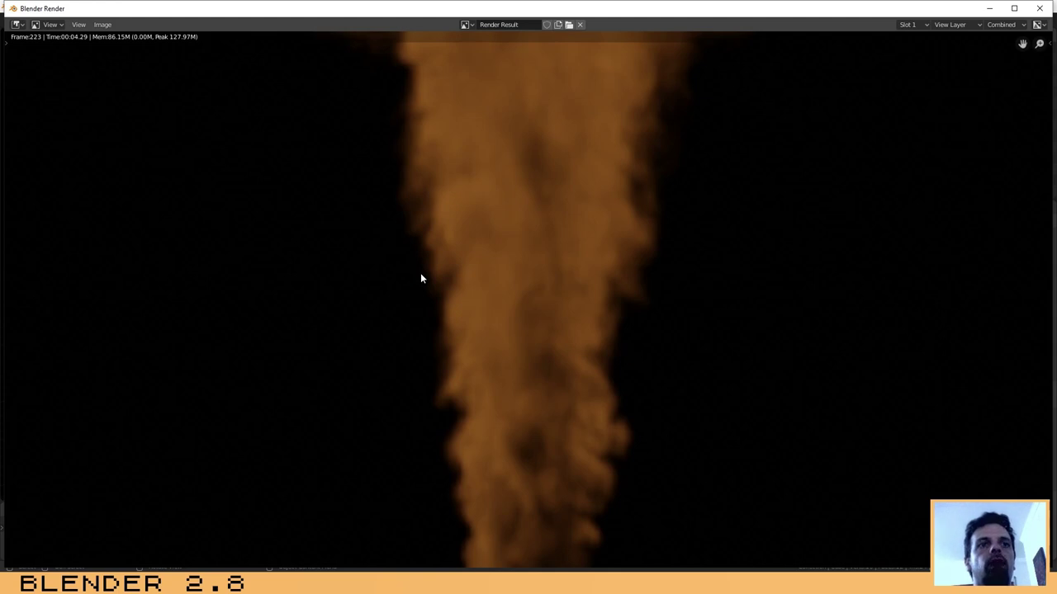
{"action": "scroll", "coordinate": [462, 251], "scroll_direction": "down", "scroll_amount": 2}
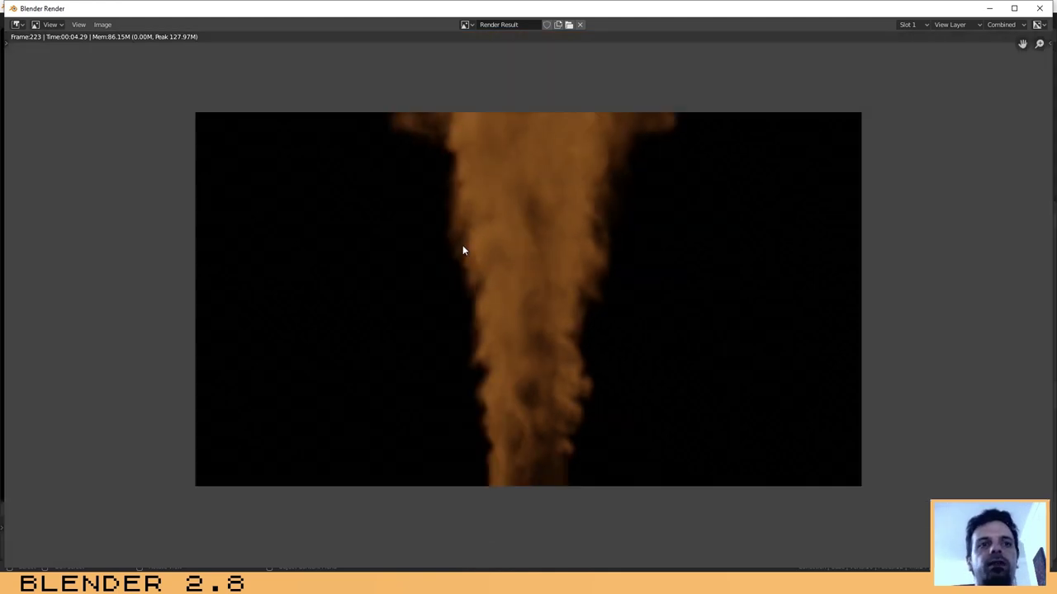